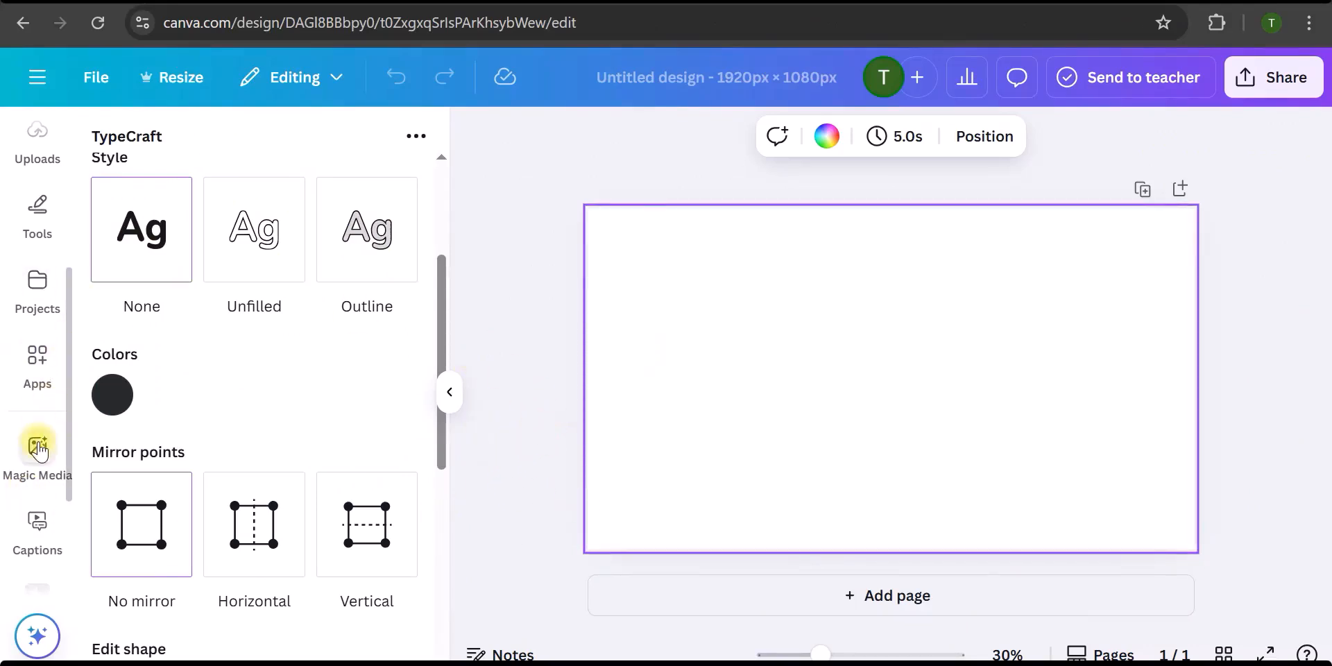
# Search the Canva apps for TypeCraft and open it.
pyautogui.scroll(-3, 38, 448)
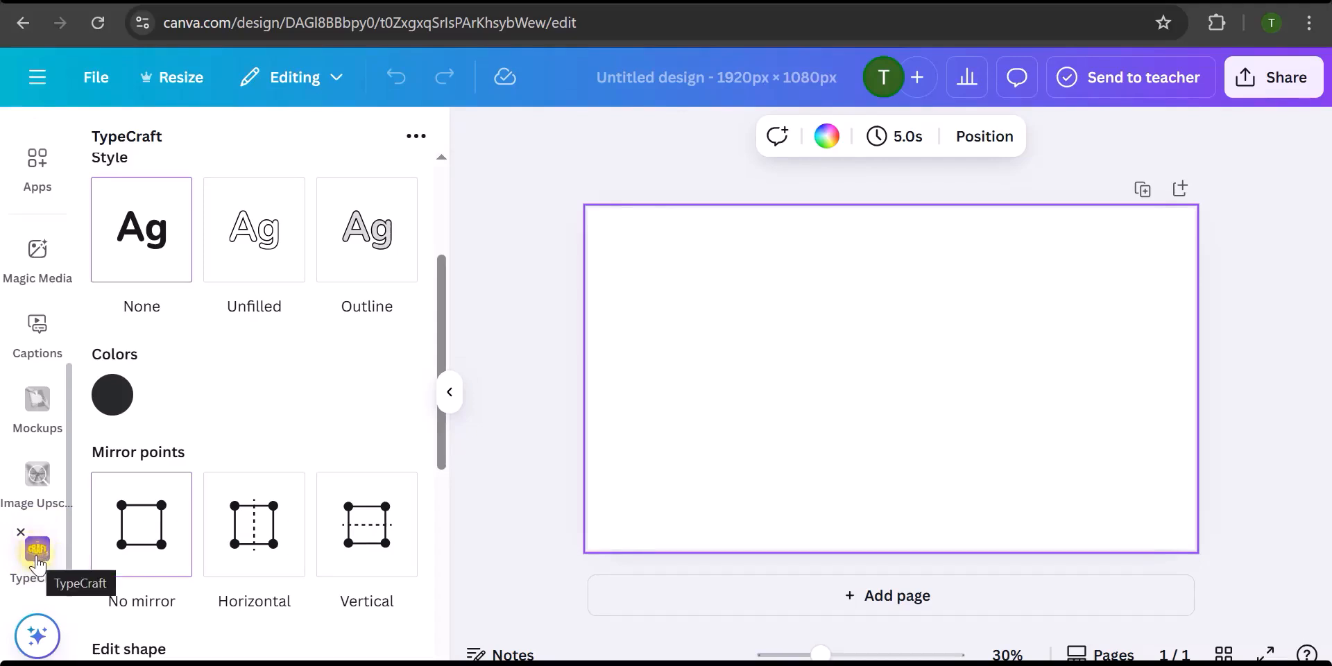
pyautogui.scroll(5, 36, 563)
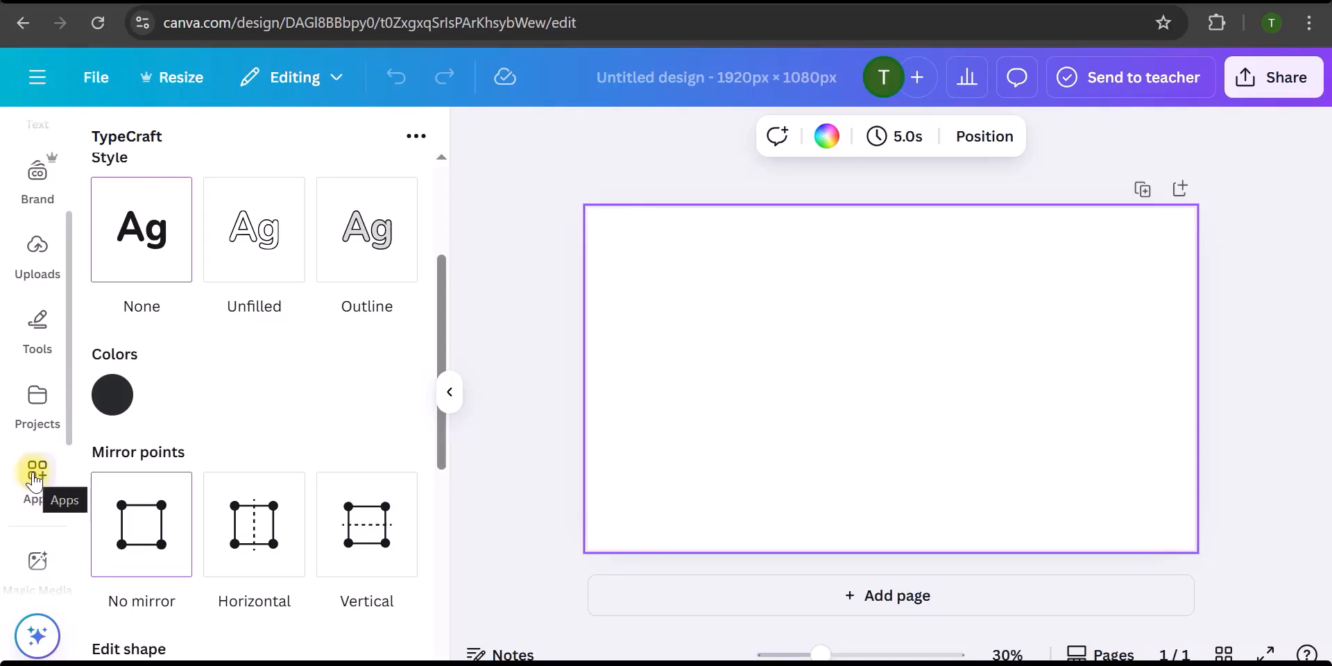
pyautogui.click(37, 476)
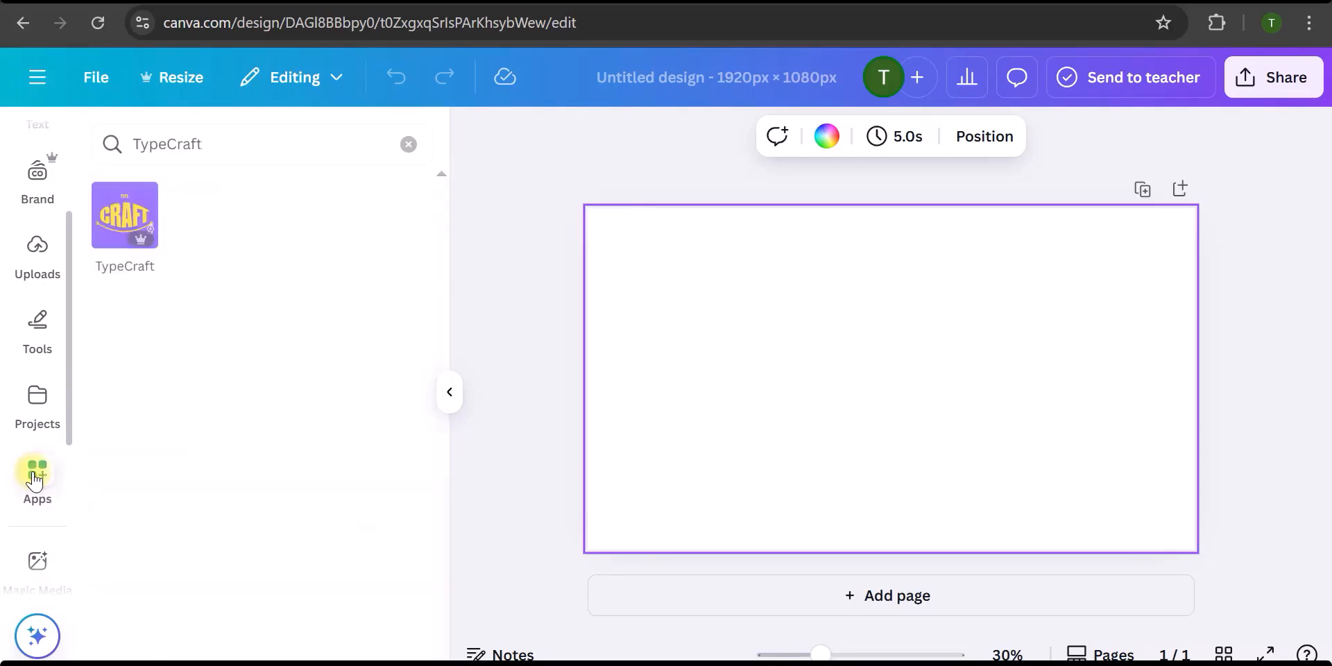
pyautogui.click(409, 144)
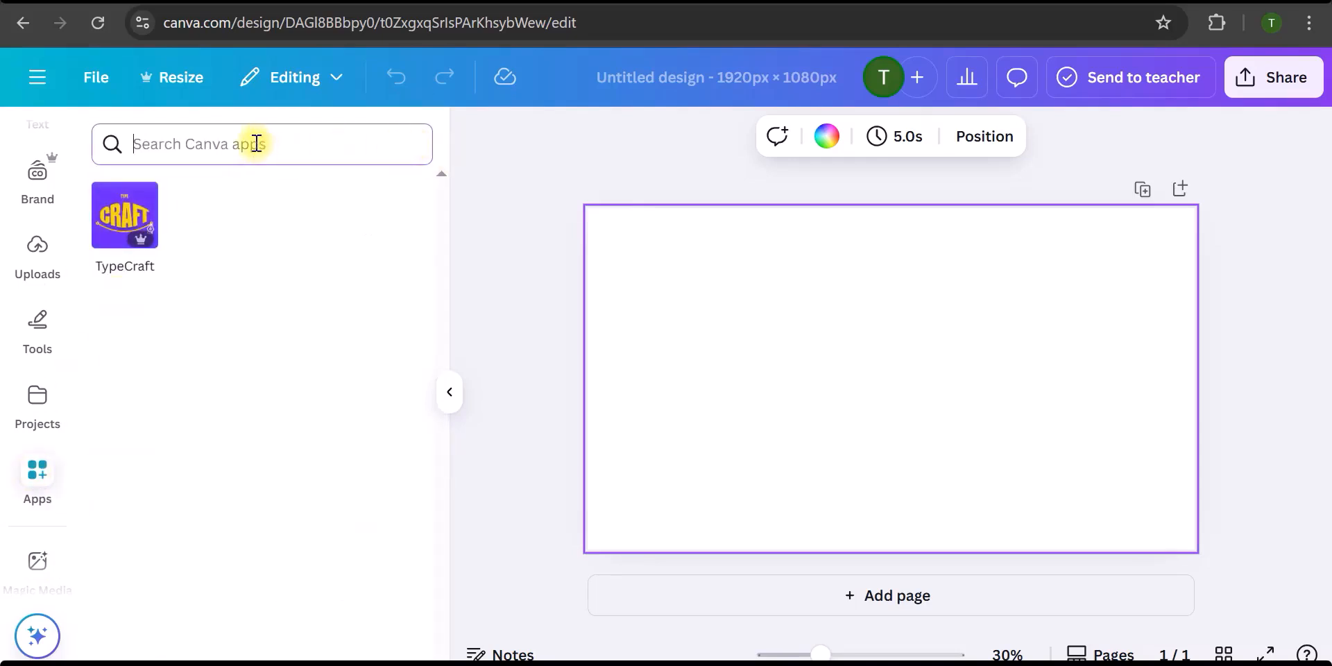
pyautogui.write('TypeCraft')
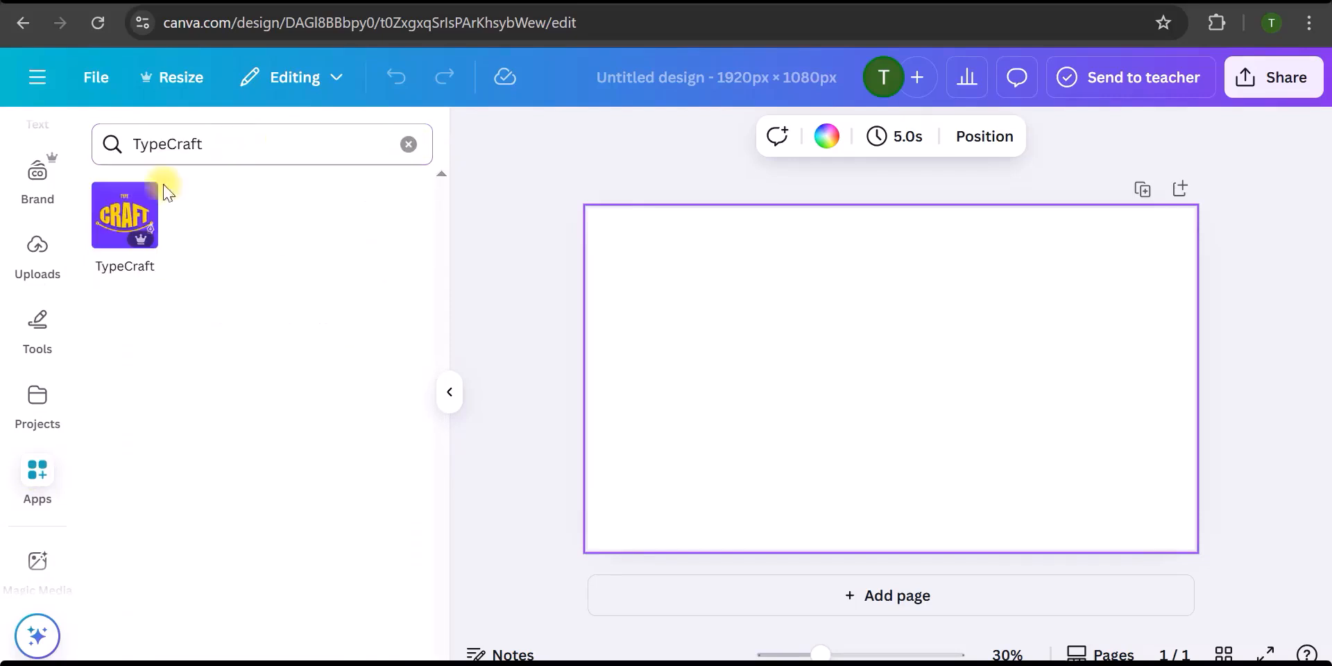
pyautogui.click(120, 224)
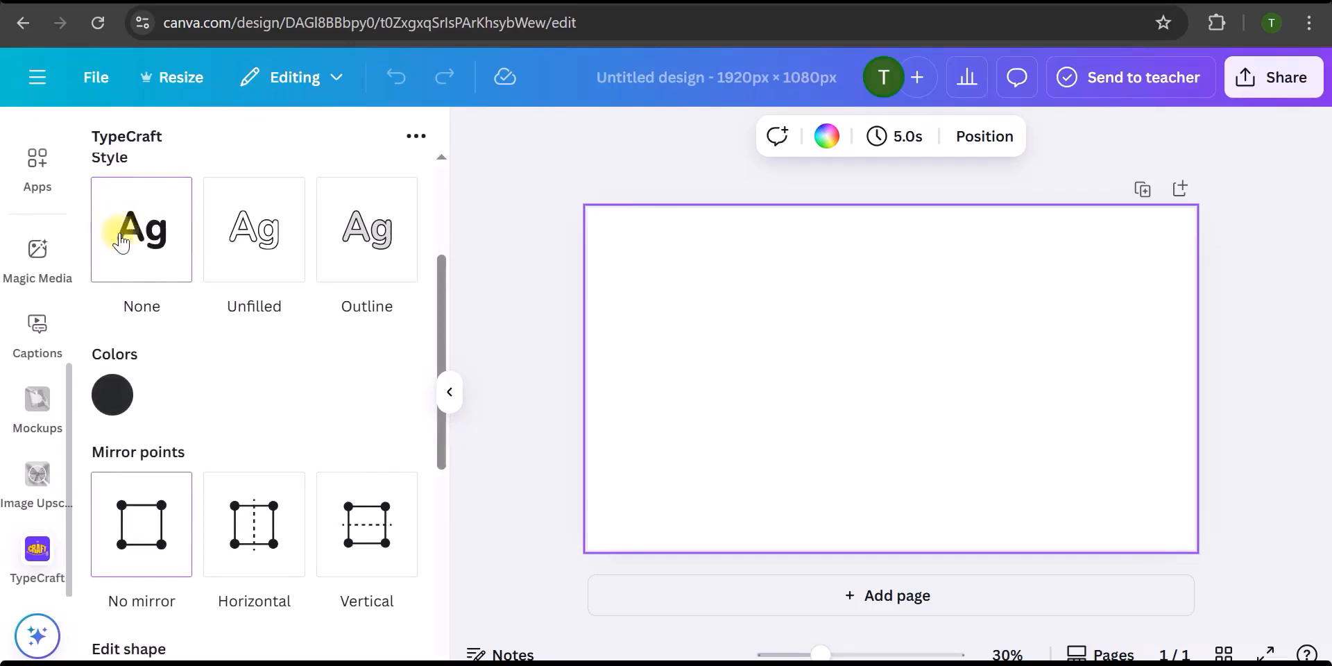
# Replace the default text in TypeCraft with ISLAND.
pyautogui.scroll(-2, 198, 376)
pyautogui.scroll(-1, 198, 376)
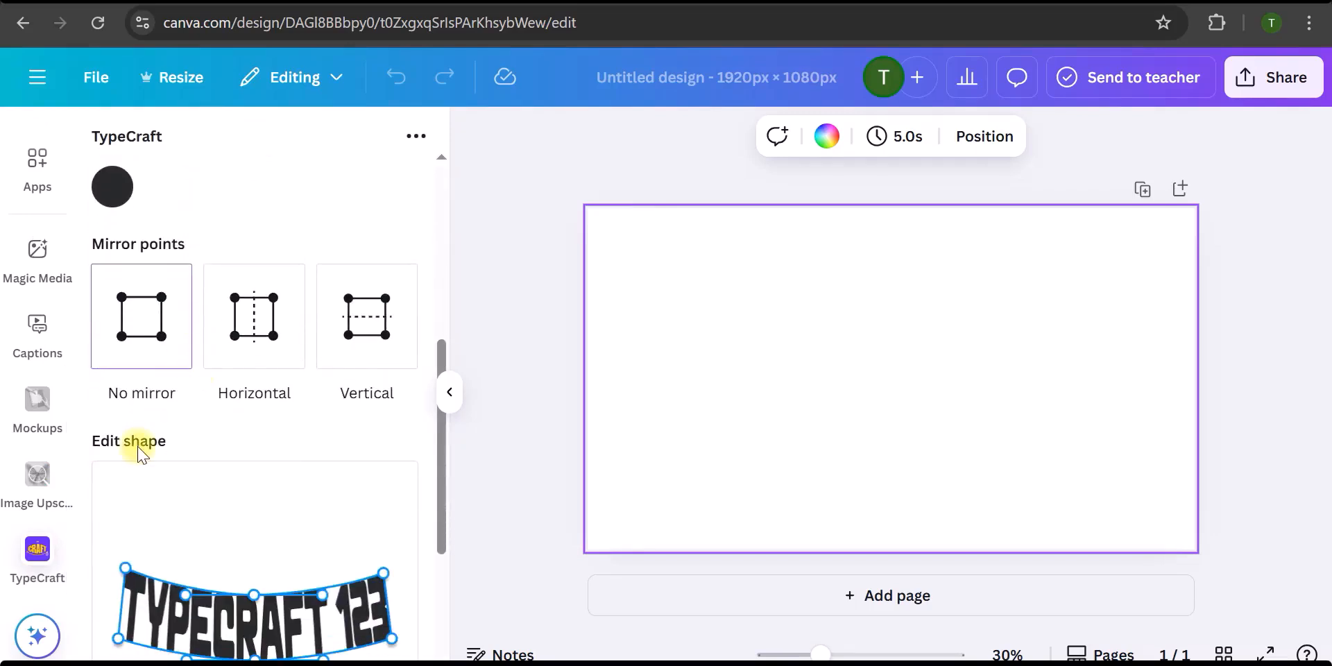
pyautogui.click(35, 554)
pyautogui.click(235, 216)
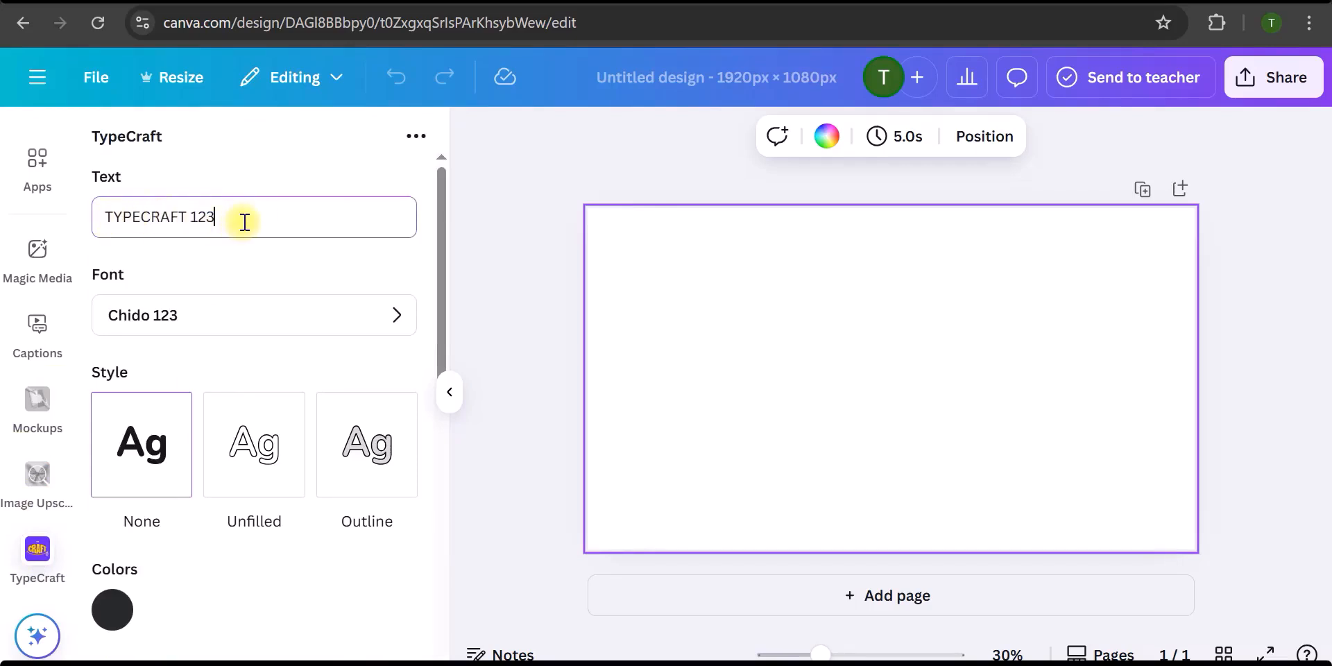
pyautogui.moveTo(243, 217); pyautogui.dragTo(101, 214)
pyautogui.write('ISLAND')
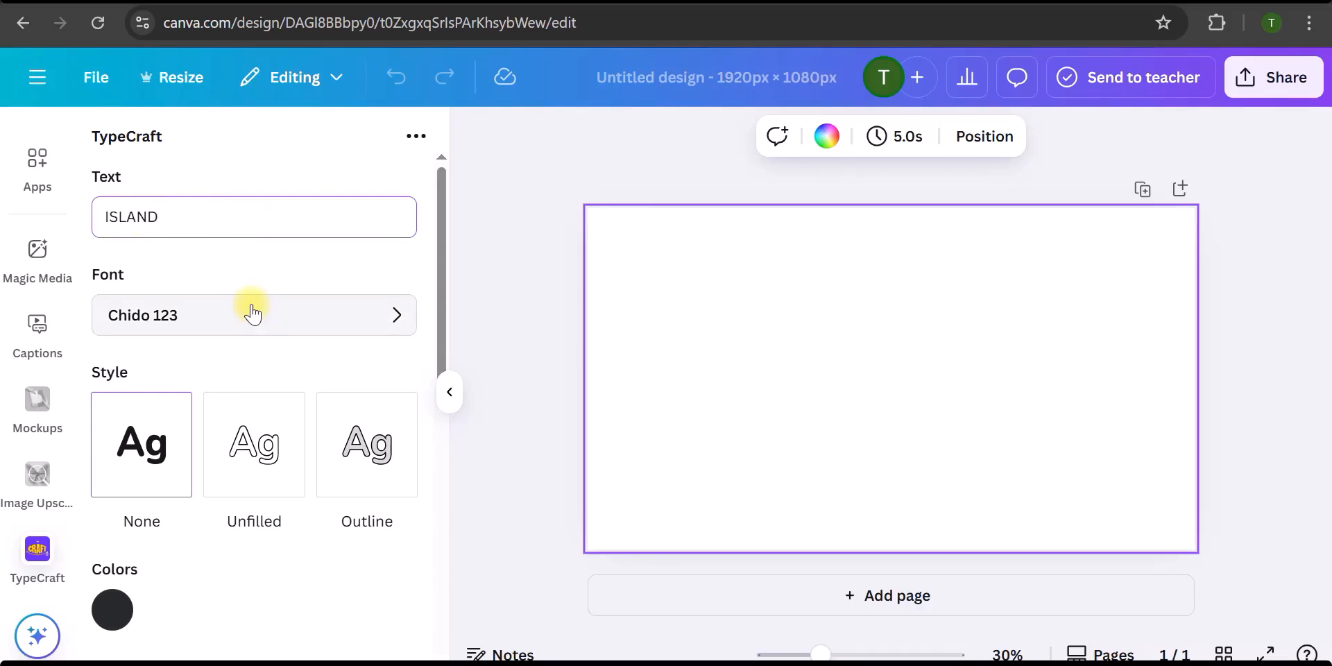
# Search the TypeCraft fonts for ANTO and set the text's font to Anton Regular 123.
pyautogui.scroll(-2, 252, 305)
pyautogui.click(270, 216)
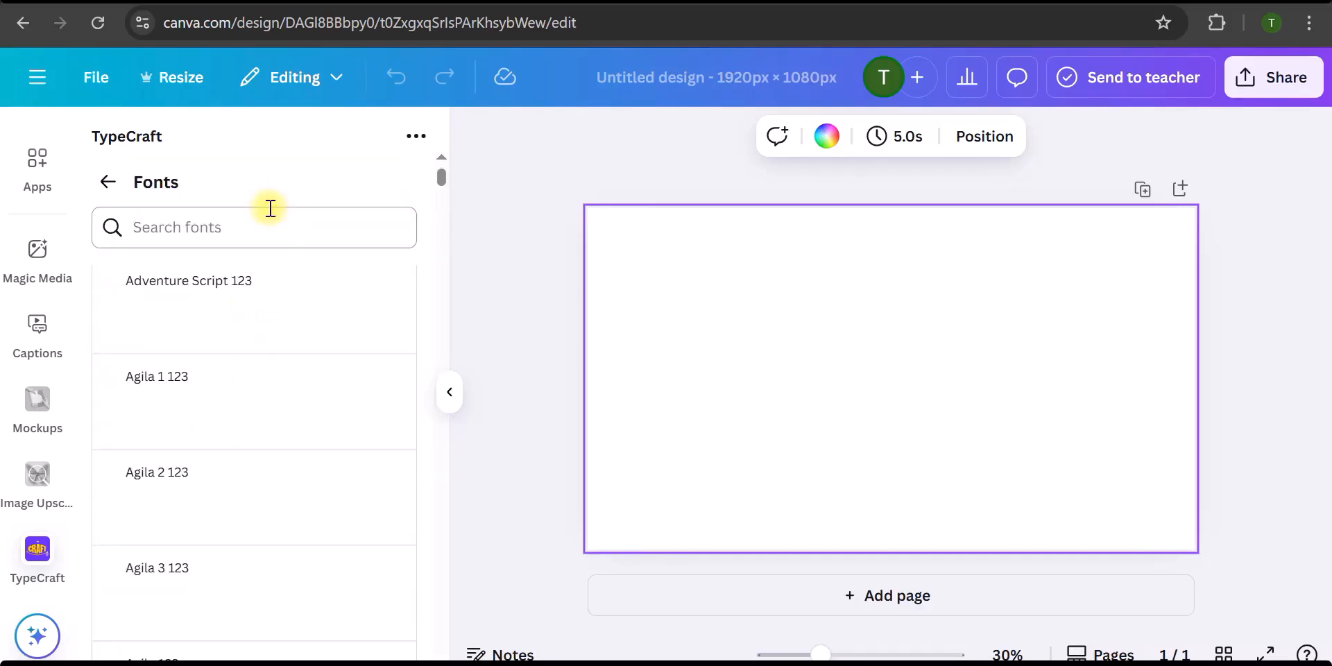
pyautogui.click(232, 227)
pyautogui.write('ANTO')
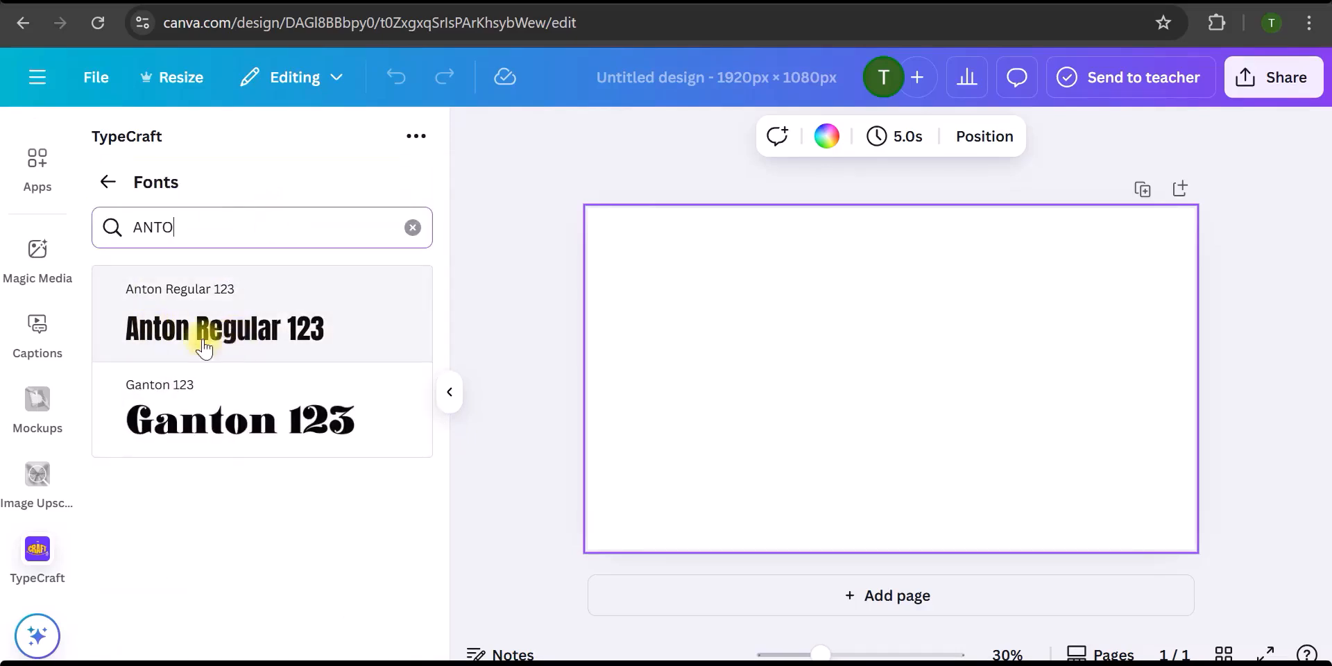
pyautogui.click(223, 329)
# Set the TypeCraft text colour to white, #FFFFFF.
pyautogui.scroll(-2, 223, 292)
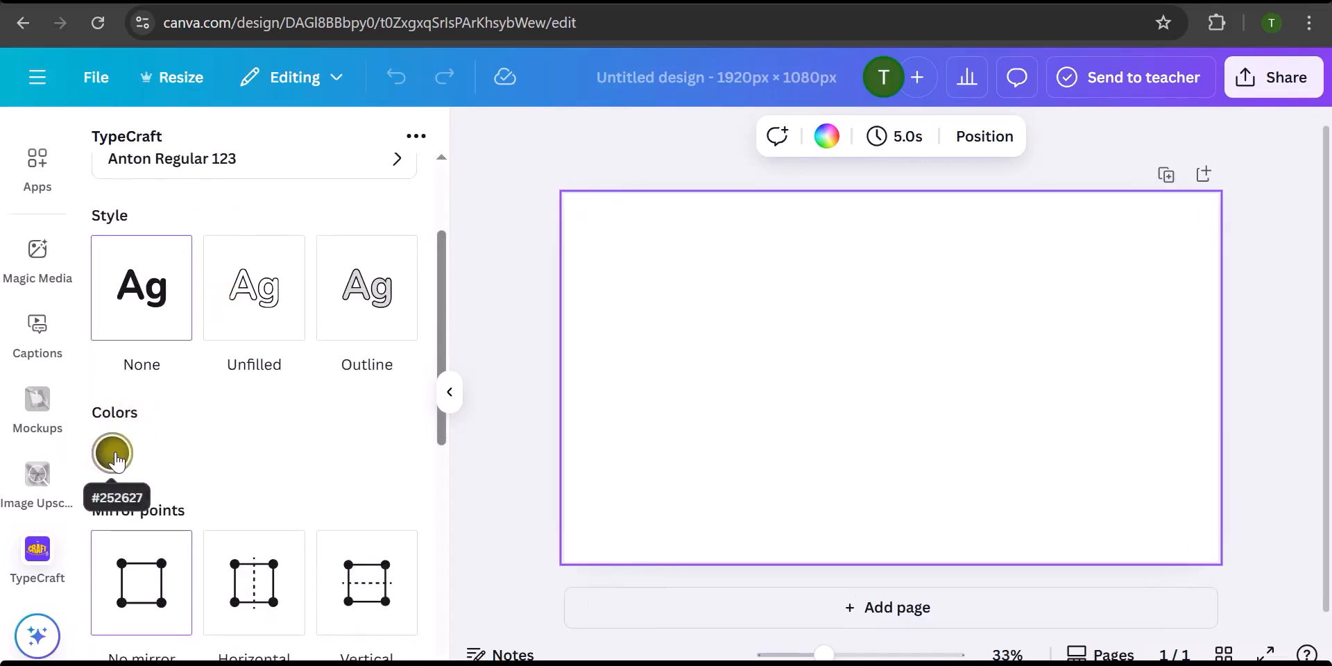
pyautogui.click(114, 460)
pyautogui.click(124, 319)
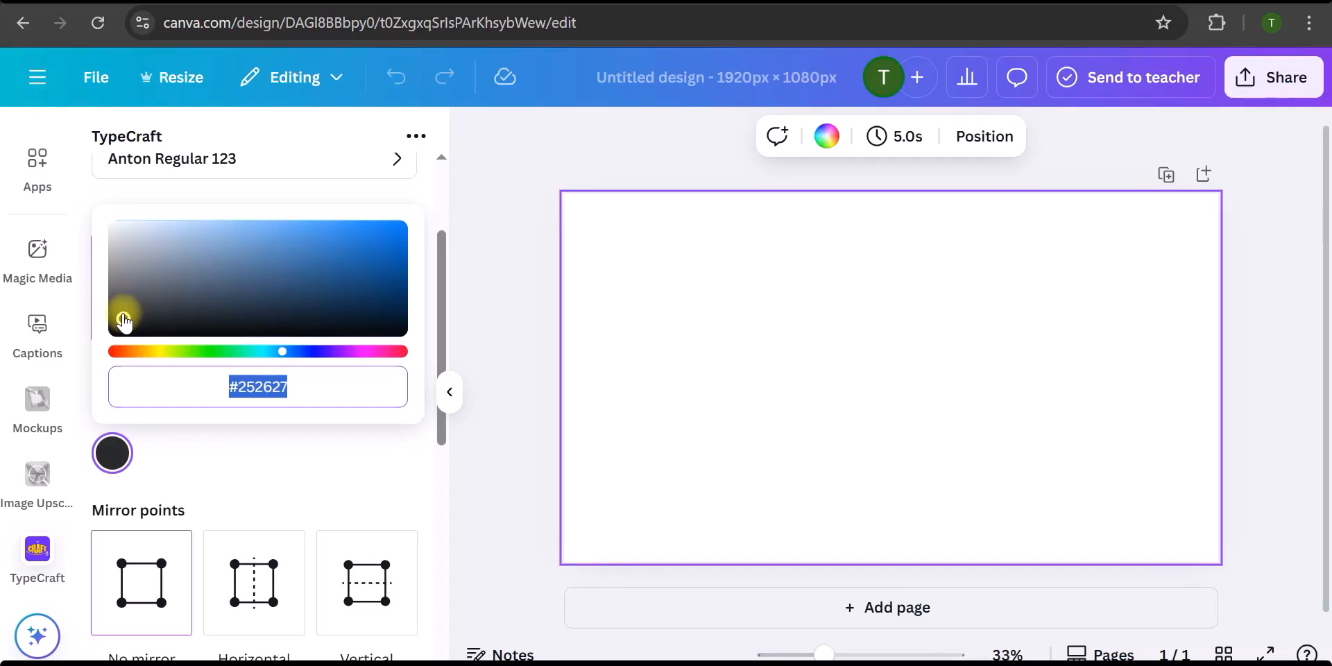
pyautogui.moveTo(124, 319); pyautogui.dragTo(110, 221)
pyautogui.scroll(-7, 199, 481)
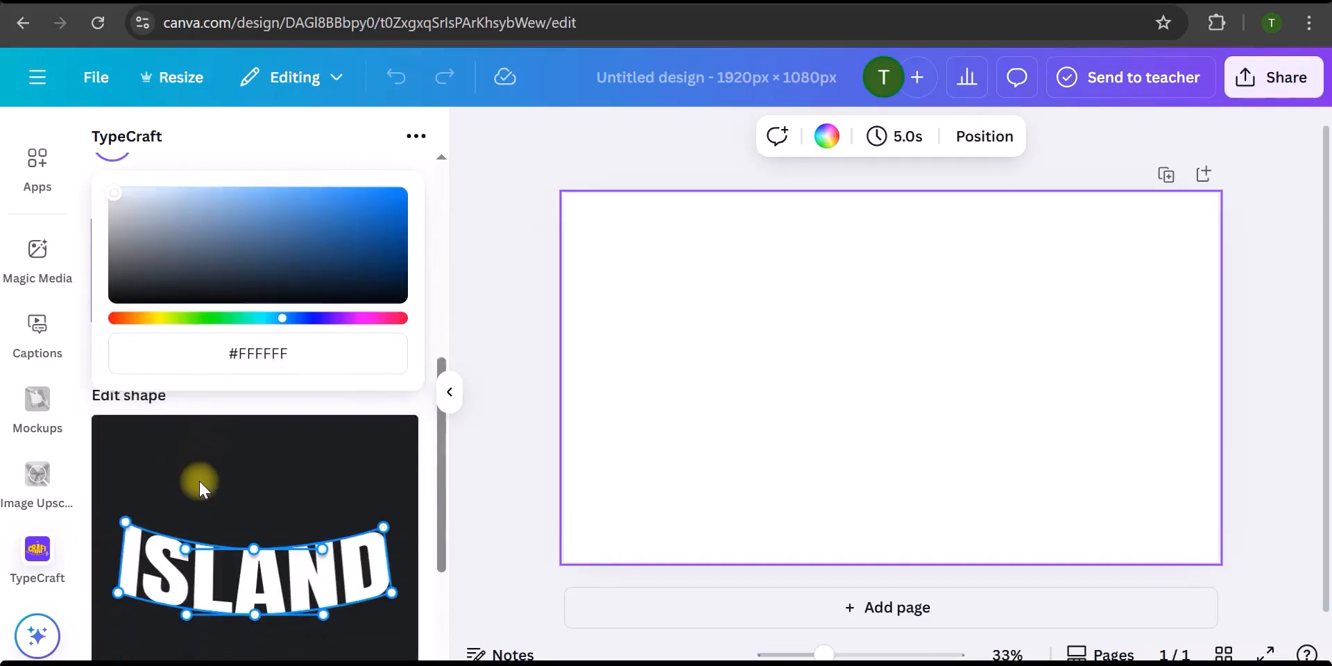
pyautogui.click(199, 478)
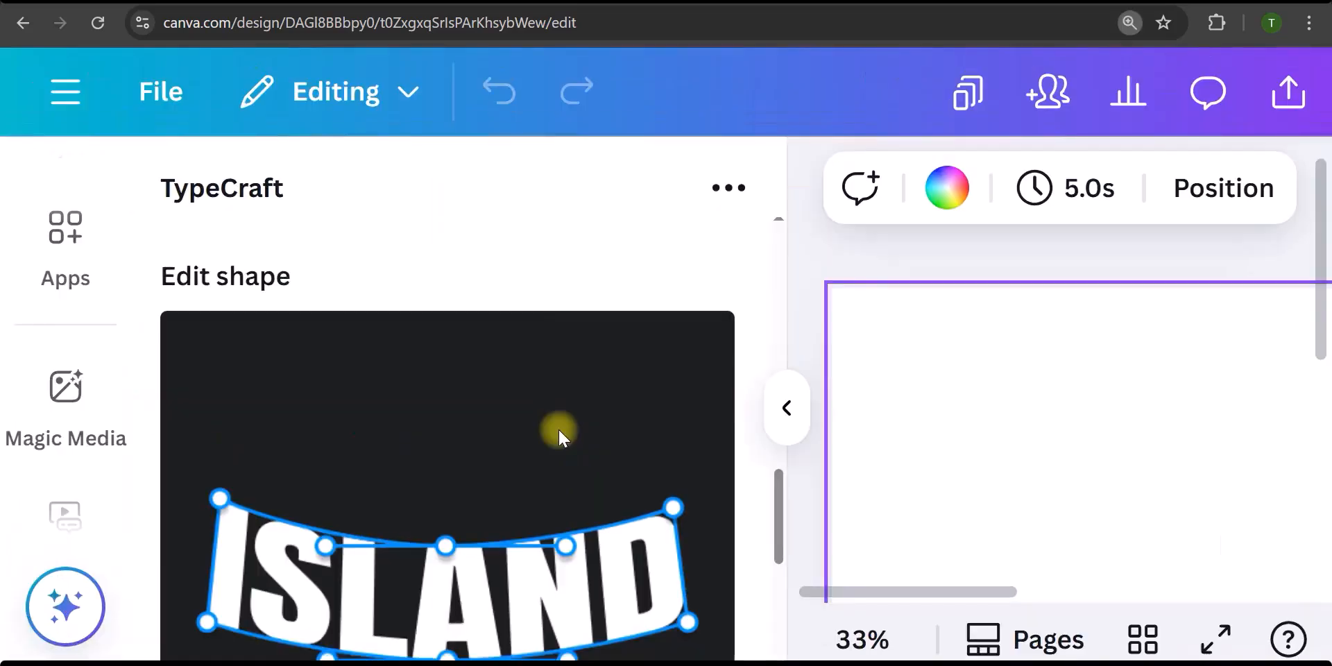
# Reshape the ISLAND text by moving its upper corner points inward and its lower middle point downward for a deeper curve.
pyautogui.scroll(-2, 559, 430)
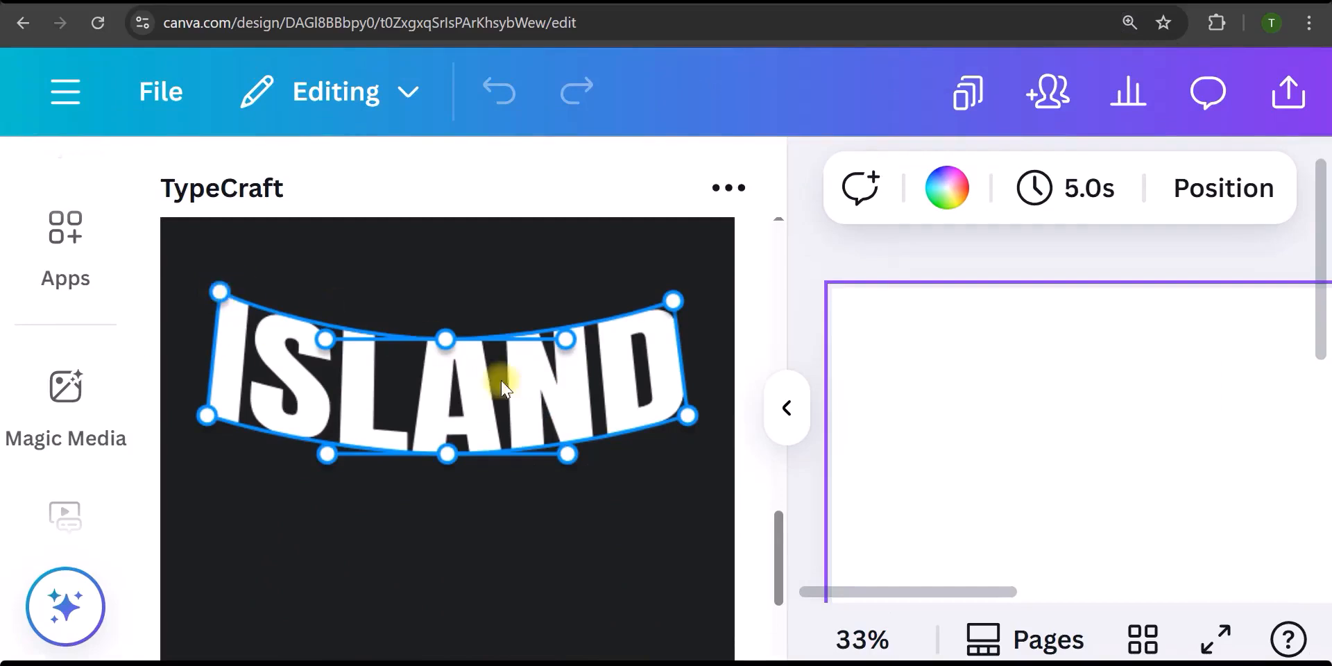
pyautogui.moveTo(446, 340)
pyautogui.mouseDown()
pyautogui.moveTo(446, 312)
pyautogui.moveTo(448, 341)
pyautogui.mouseUp()
pyautogui.moveTo(447, 455); pyautogui.dragTo(445, 462)
pyautogui.moveTo(220, 292); pyautogui.dragTo(235, 292)
pyautogui.moveTo(673, 300); pyautogui.dragTo(651, 301)
pyautogui.moveTo(446, 461); pyautogui.dragTo(444, 482)
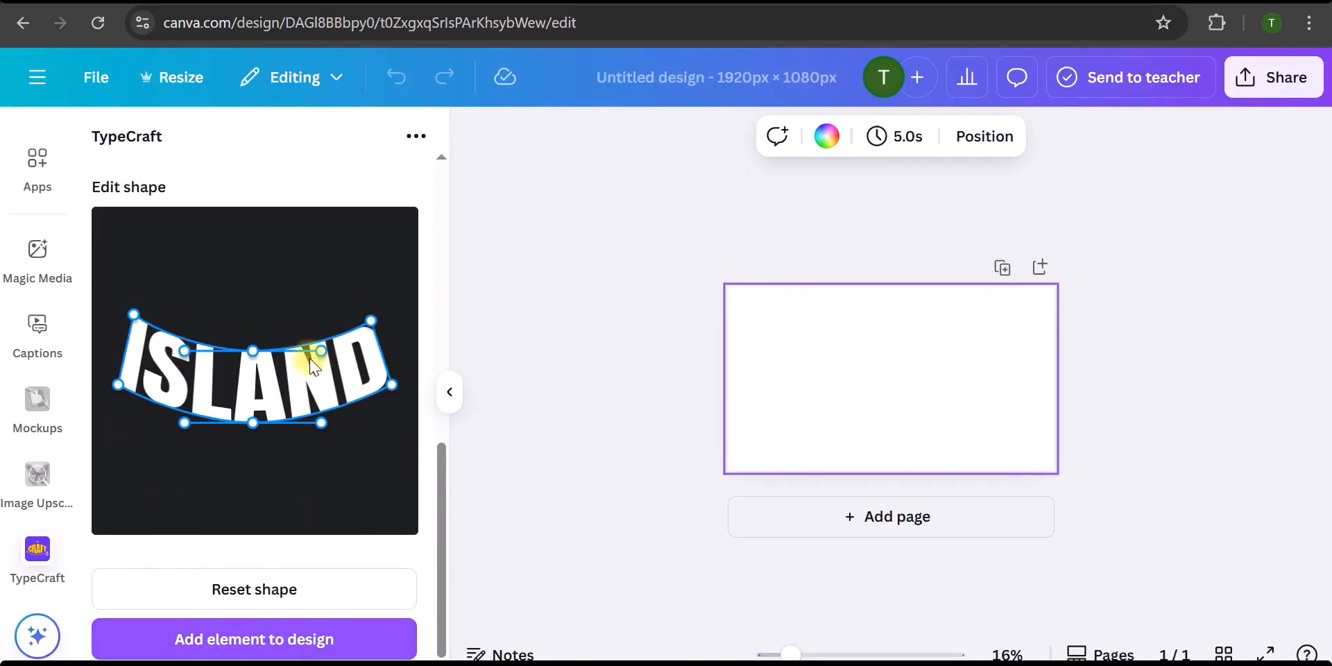
# Add the curved ISLAND text element to the design page.
pyautogui.click(281, 643)
pyautogui.click(38, 233)
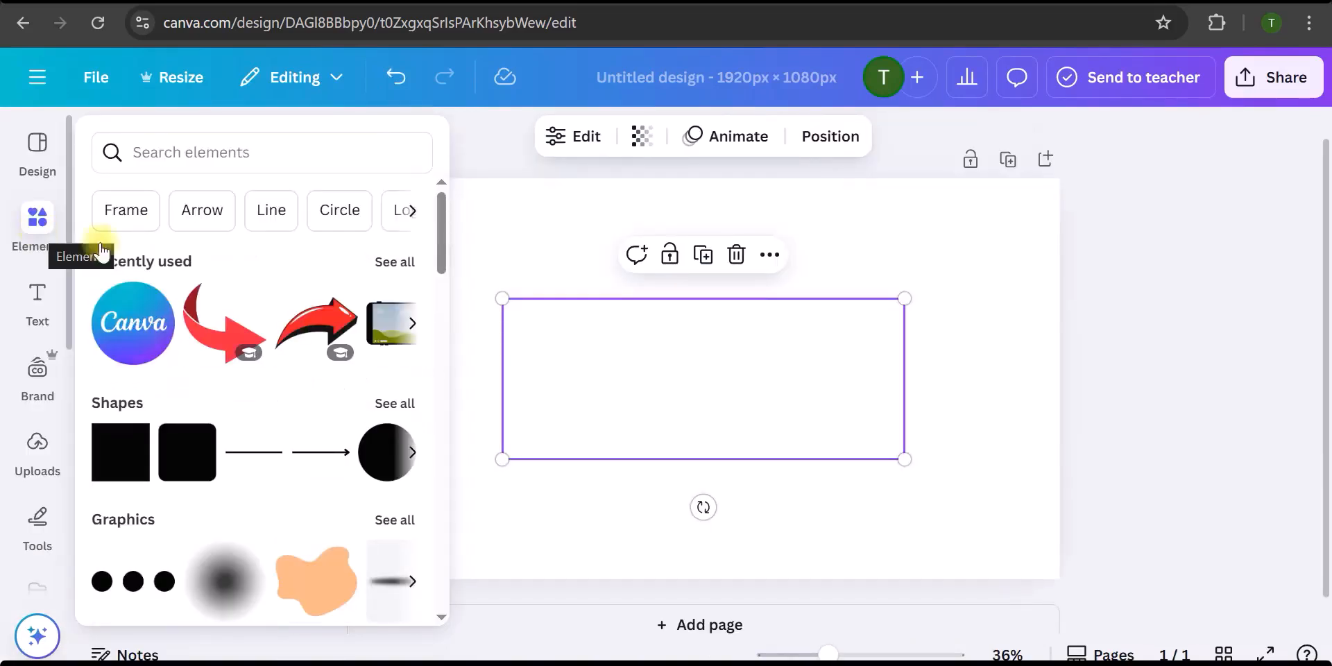
pyautogui.click(565, 393)
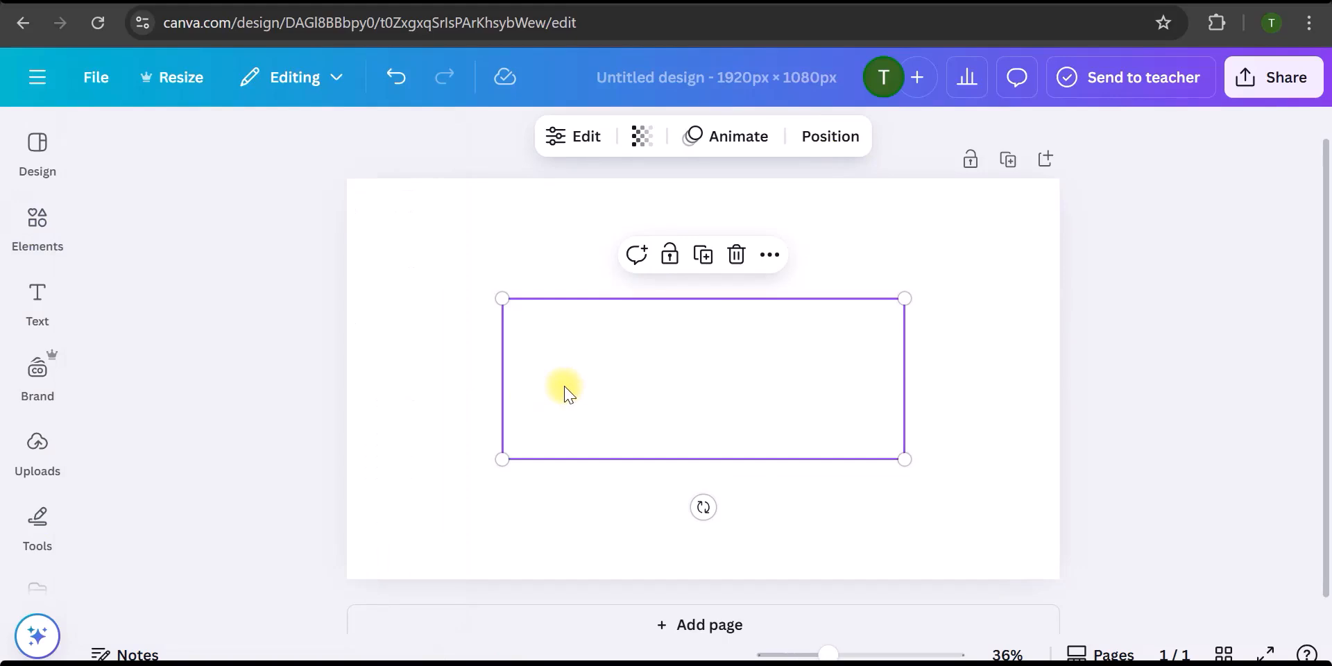
# Add a rectangle over the ISLAND text and stretch it wider than the text and taller.
pyautogui.press('r')
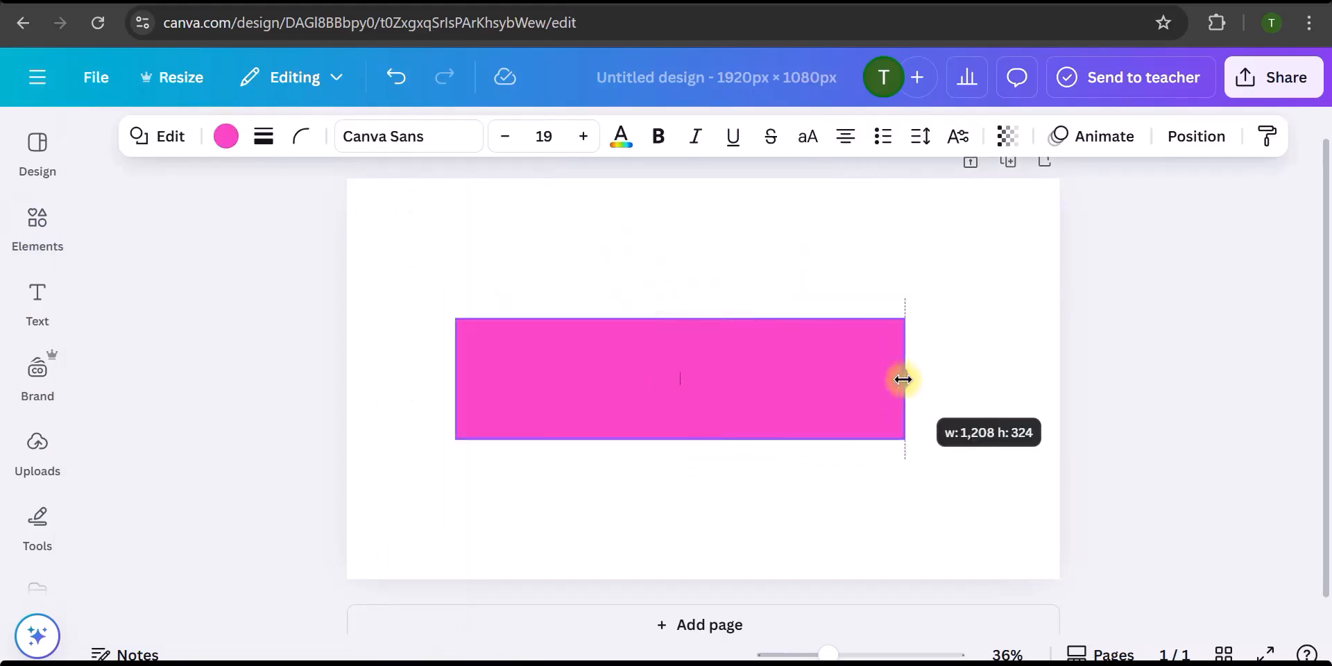
pyautogui.moveTo(905, 379); pyautogui.dragTo(927, 379)
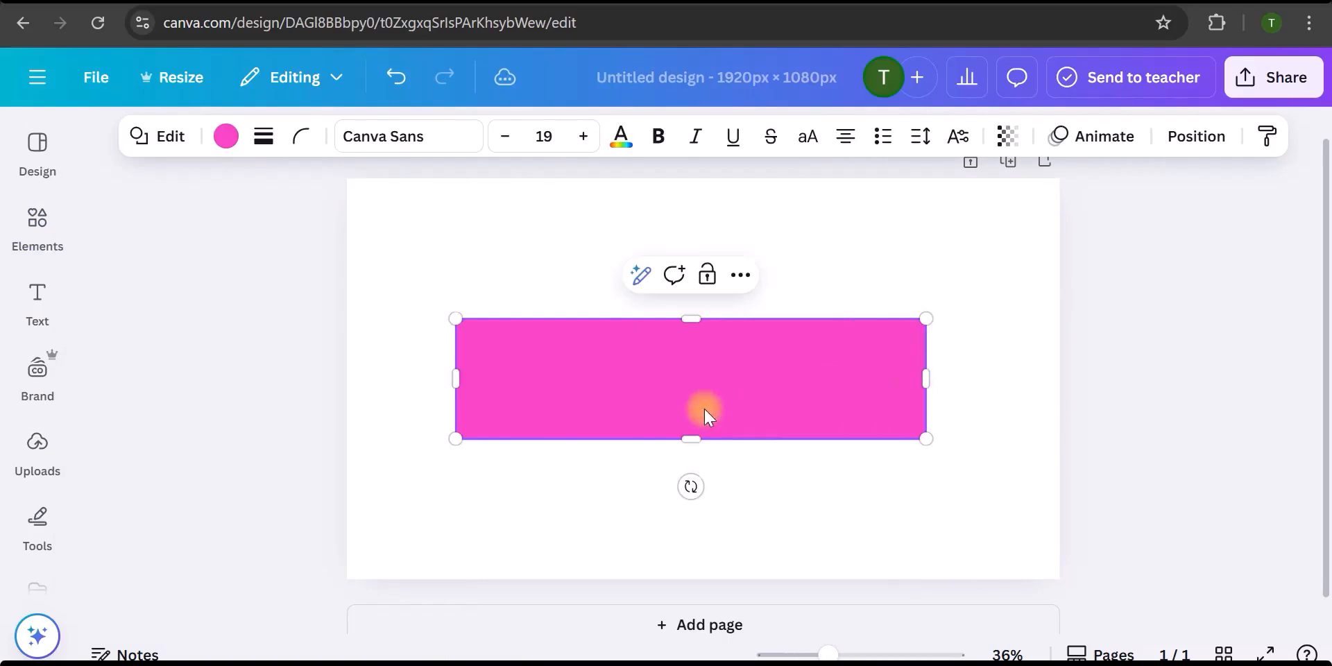
pyautogui.moveTo(692, 439); pyautogui.dragTo(692, 449)
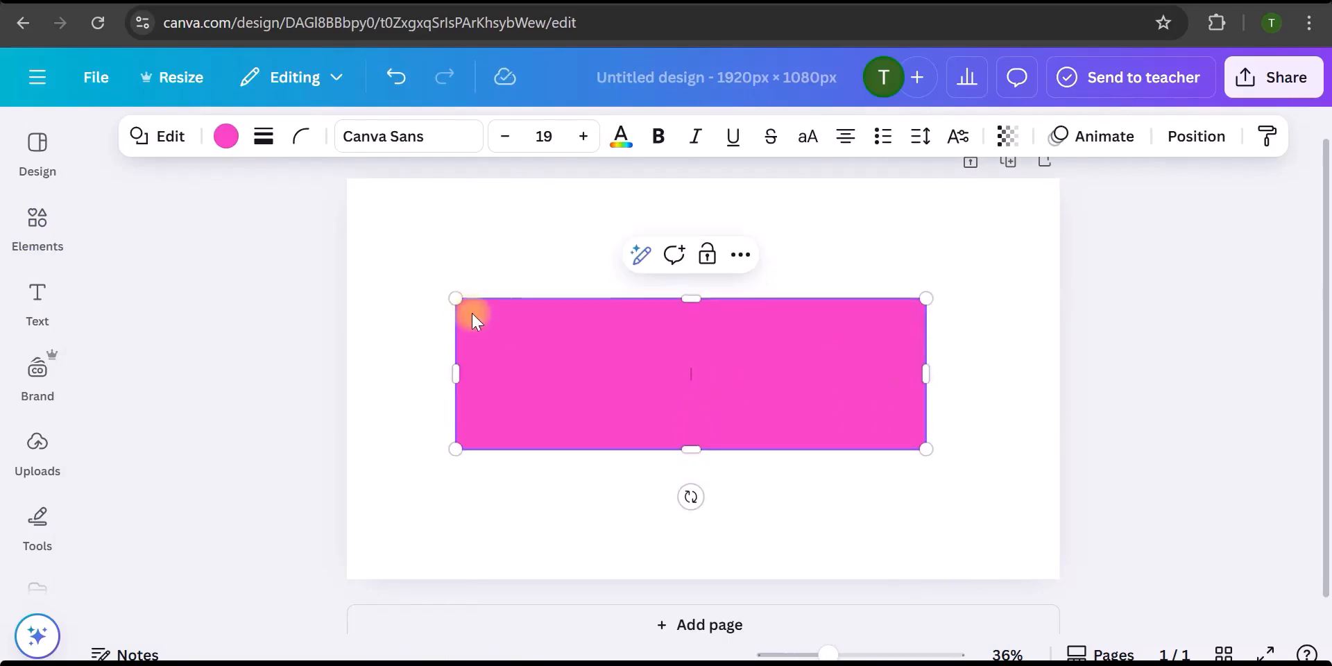
# Fill the rectangle with the medium gray default solid colour and extend its lower edge to the text's lower edge.
pyautogui.click(223, 142)
pyautogui.click(225, 436)
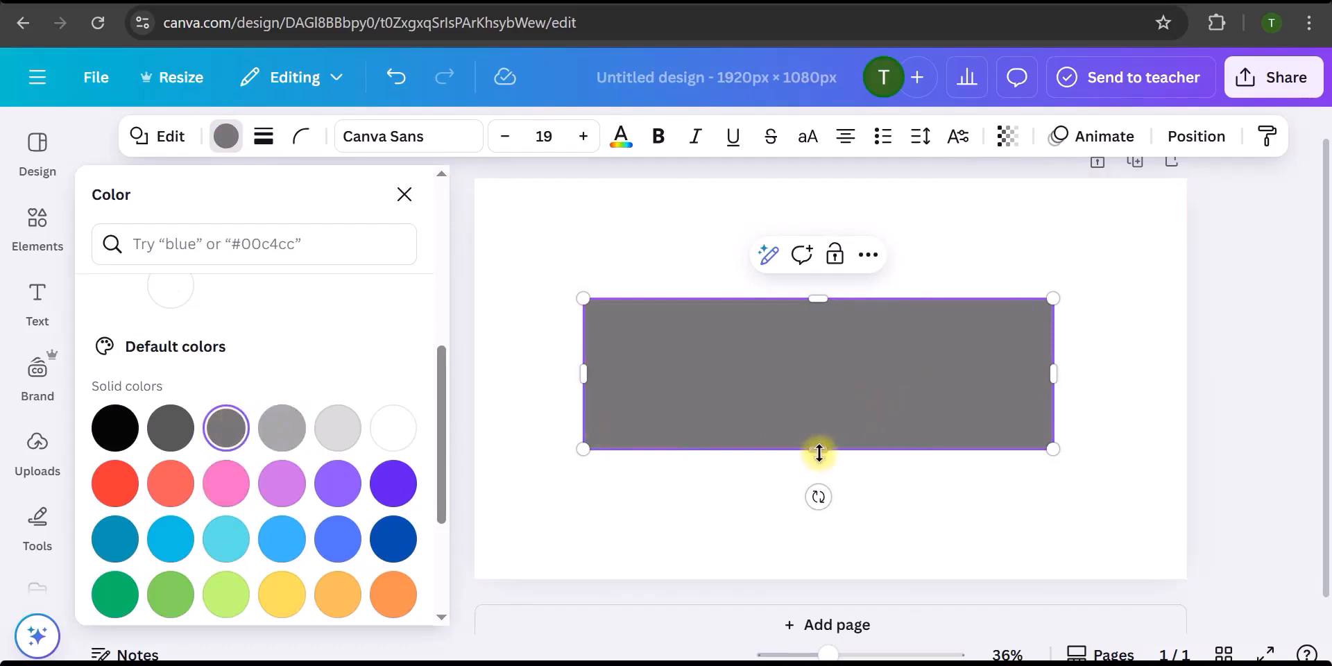
pyautogui.moveTo(819, 452); pyautogui.dragTo(818, 459)
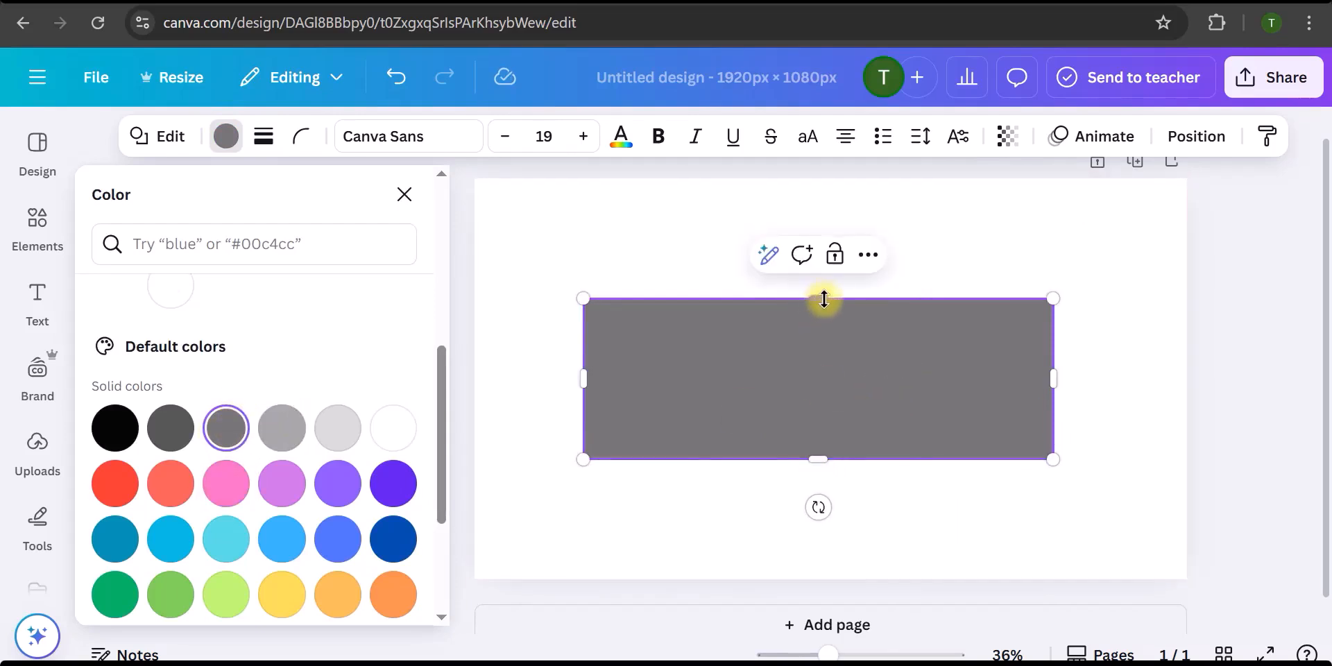
# Send the gray rectangle to the back, behind the ISLAND text.
pyautogui.rightClick(825, 300)
pyautogui.moveTo(952, 306)
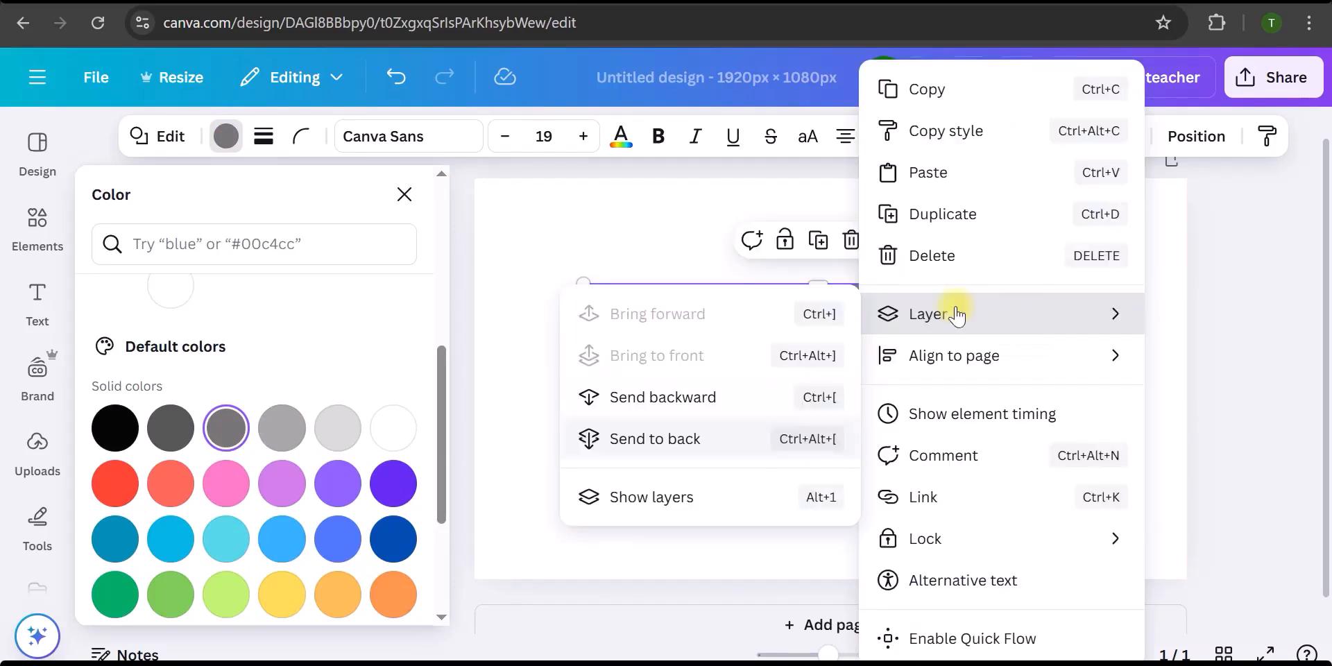
pyautogui.click(703, 442)
pyautogui.click(1011, 322)
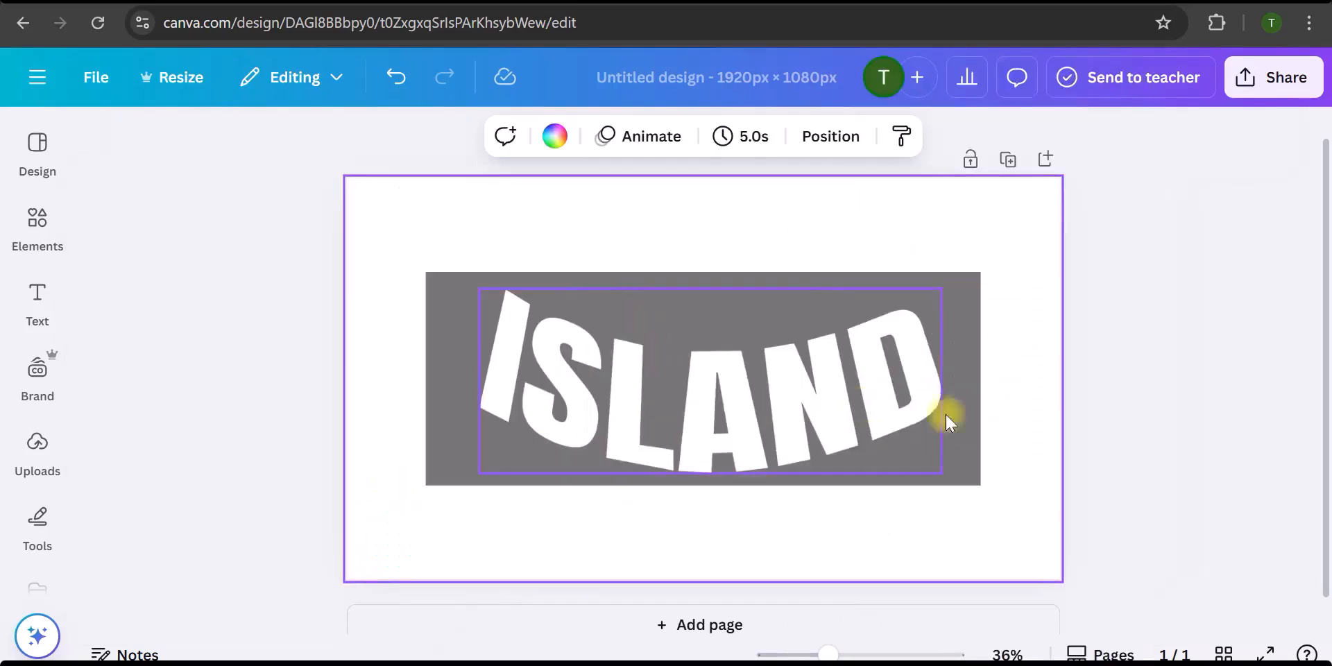
# Download the design as a PNG with a transparent background.
pyautogui.click(1274, 79)
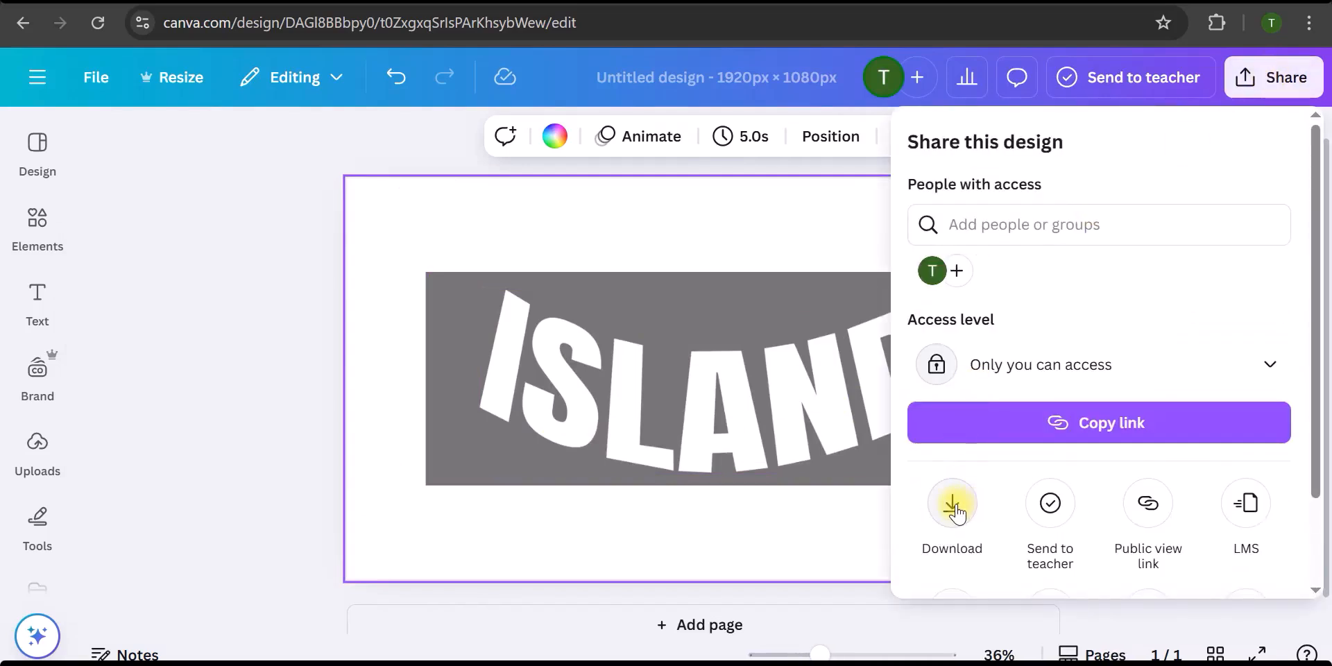
pyautogui.click(952, 505)
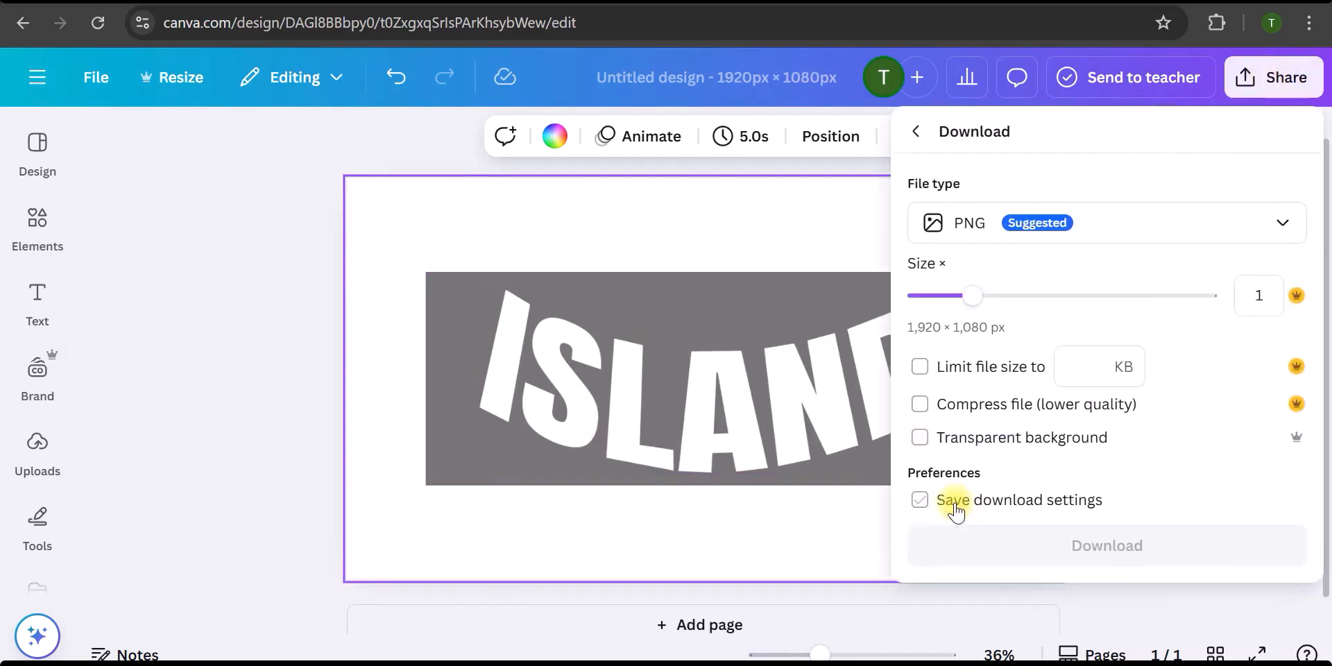
pyautogui.click(923, 439)
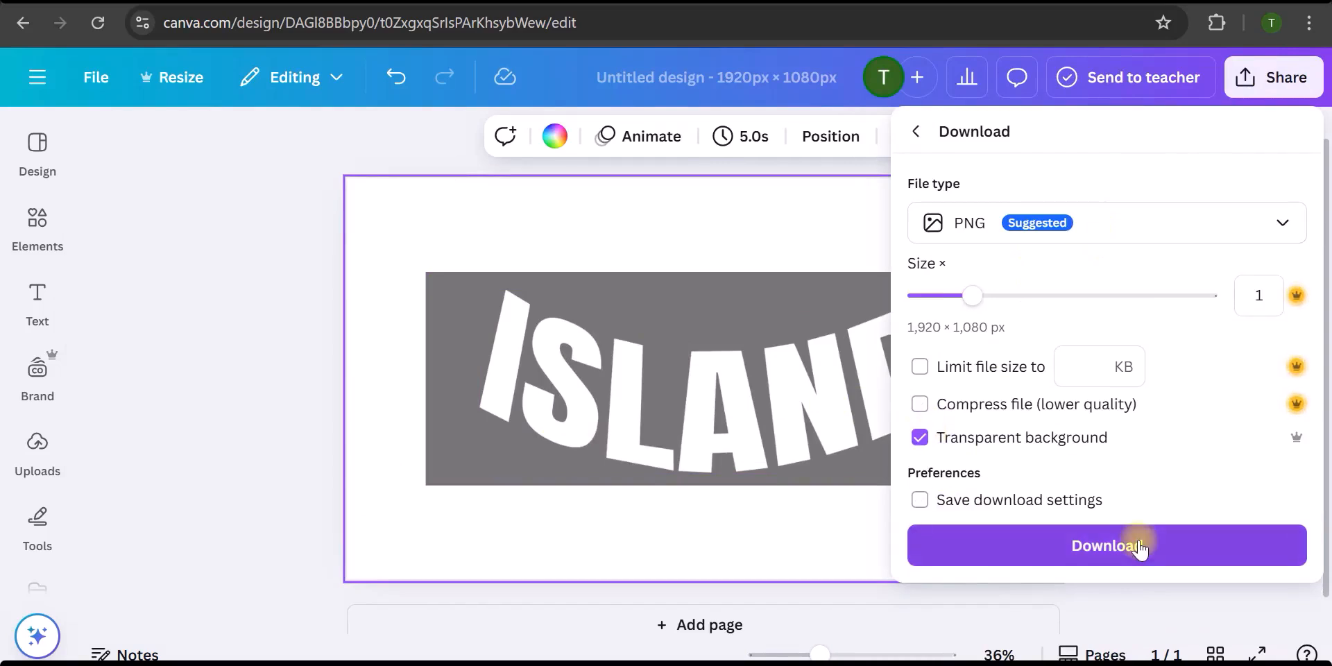
pyautogui.click(1055, 545)
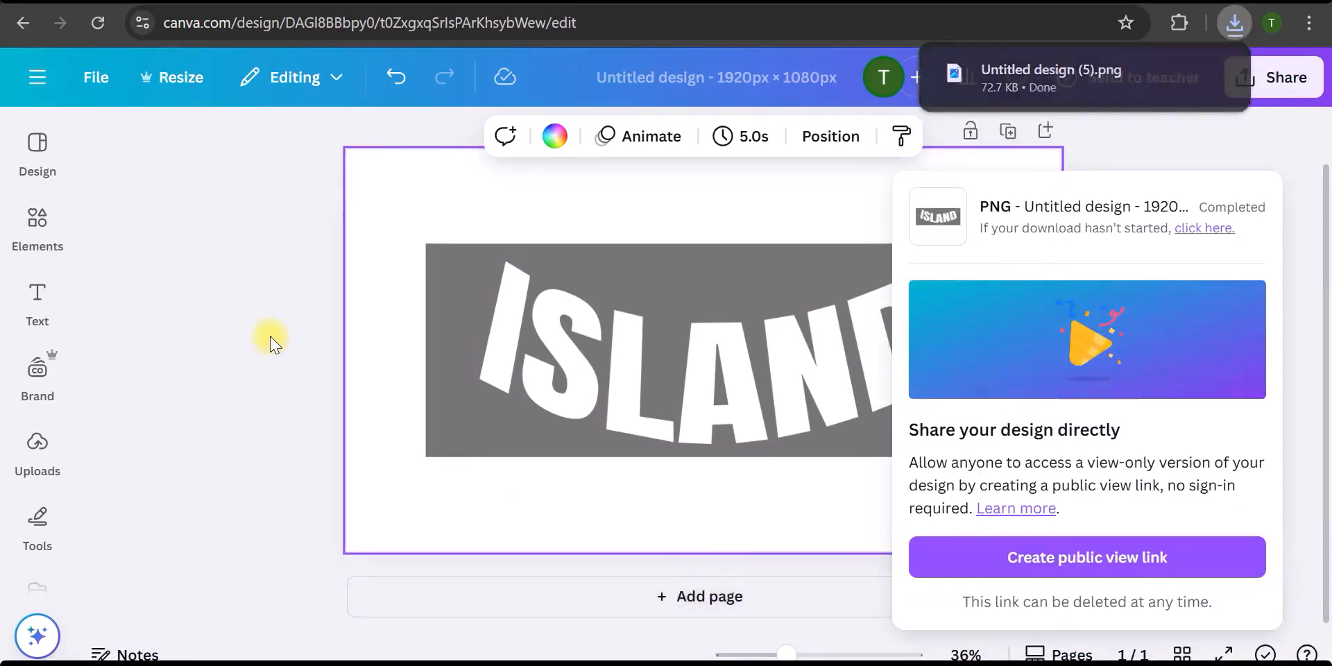
pyautogui.click(270, 344)
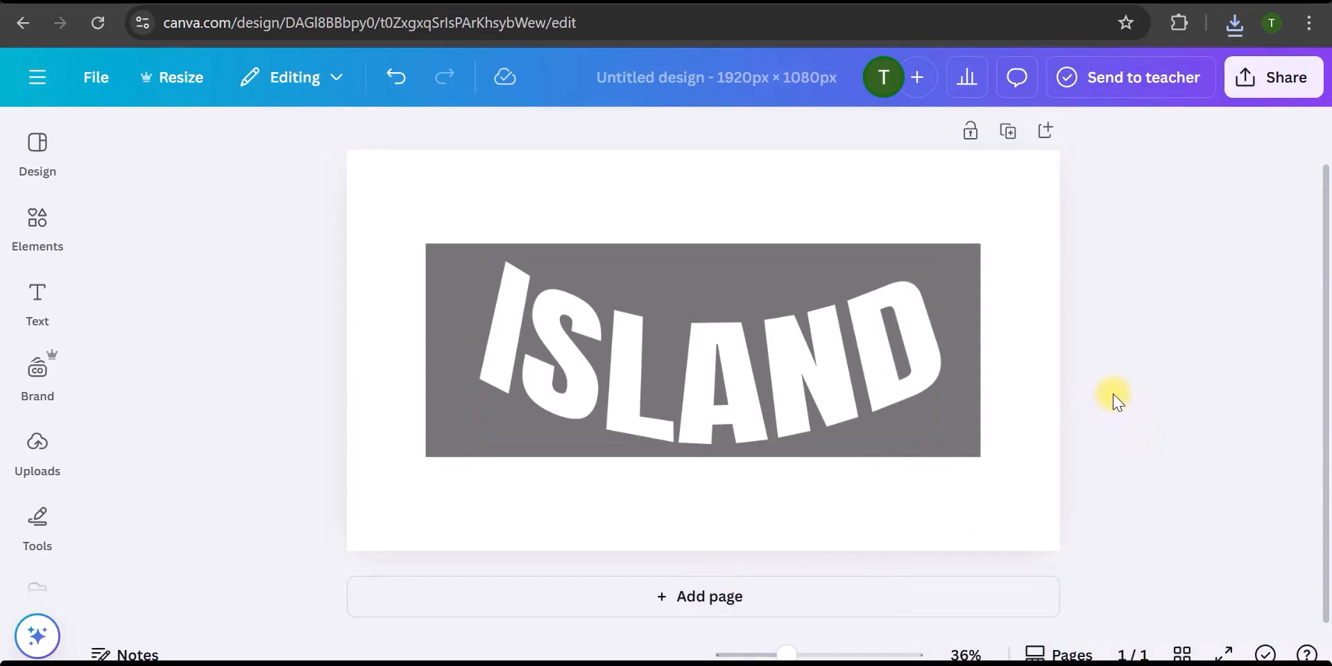
# Add a second page and place the downloaded image Untitled design (5).png on it.
pyautogui.click(791, 607)
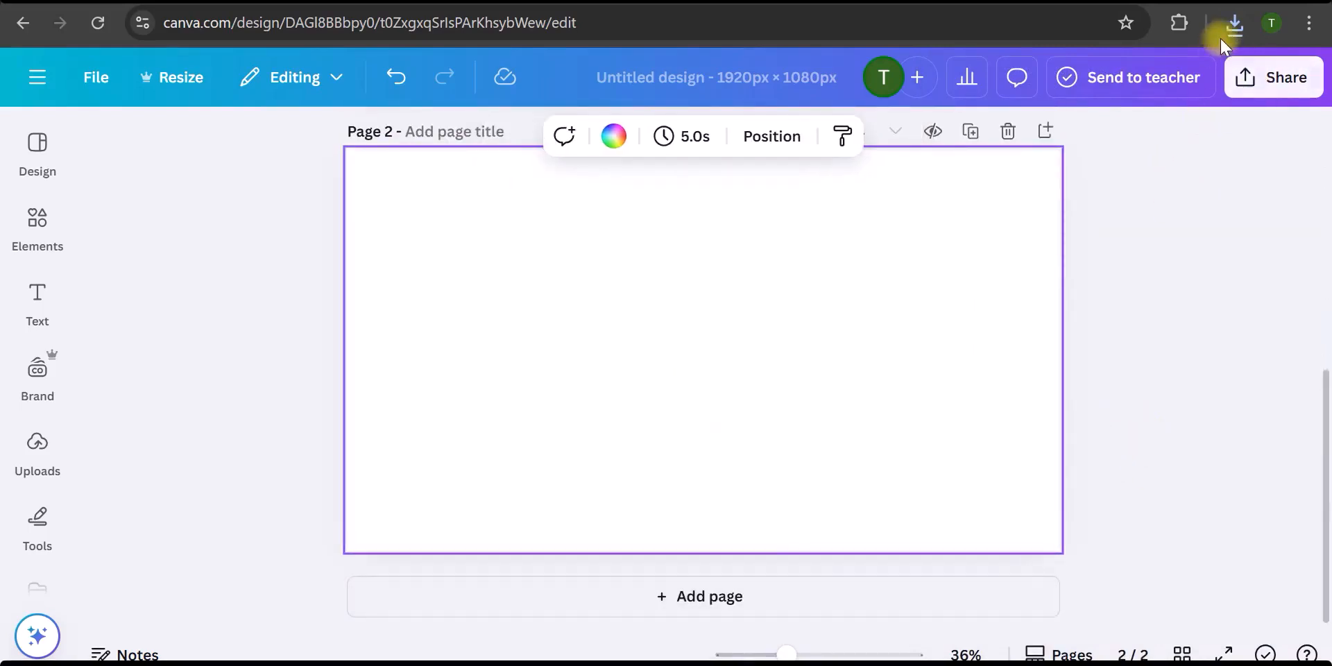
pyautogui.click(1233, 25)
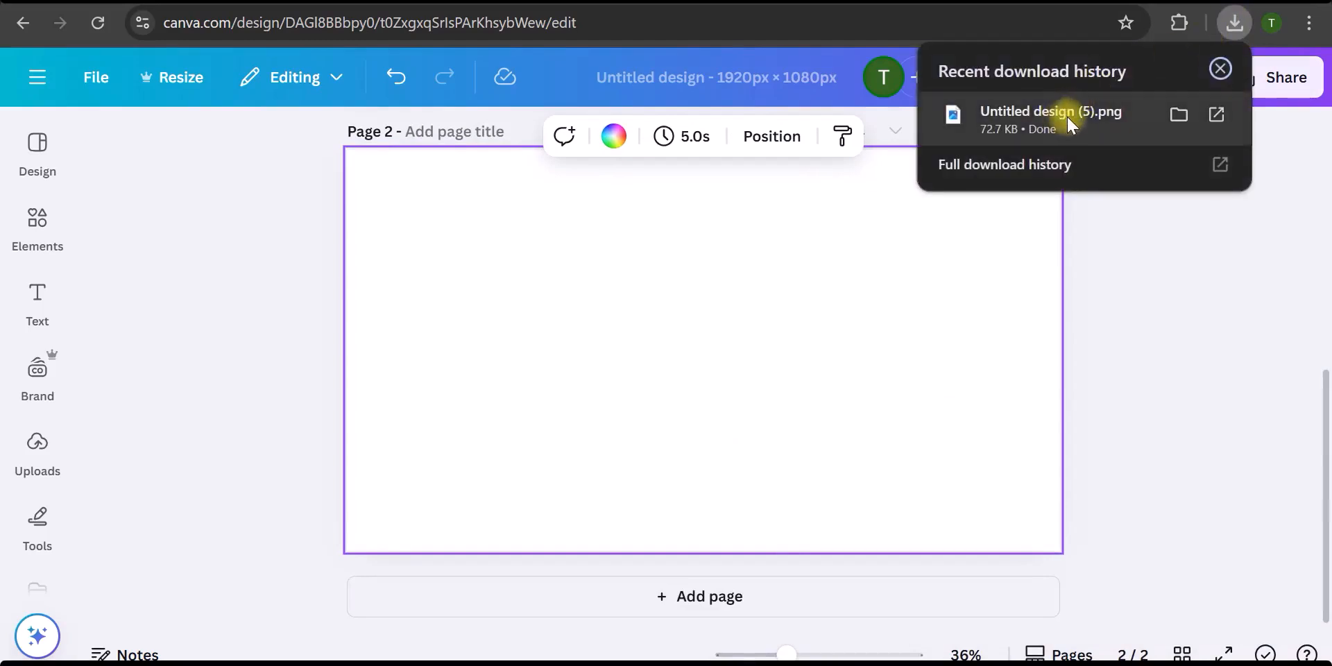
pyautogui.moveTo(1118, 120); pyautogui.dragTo(645, 375)
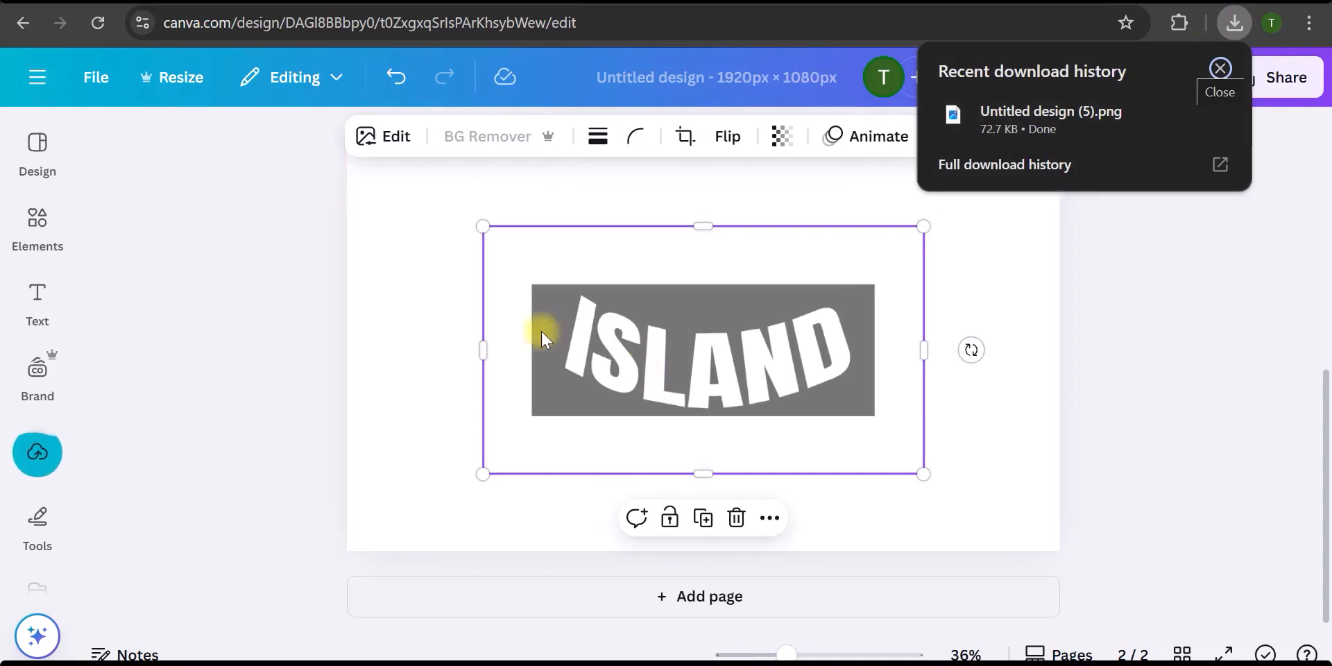
pyautogui.click(494, 138)
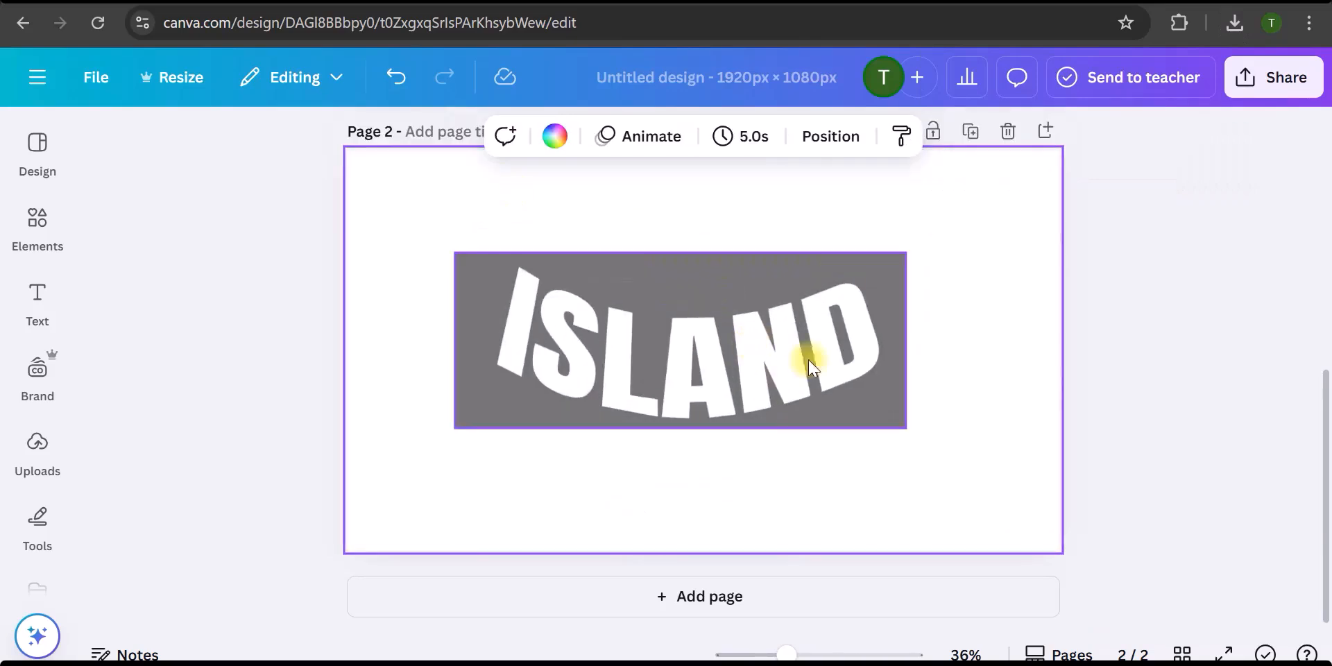
# Set page 2's background colour to light orange.
pyautogui.click(554, 137)
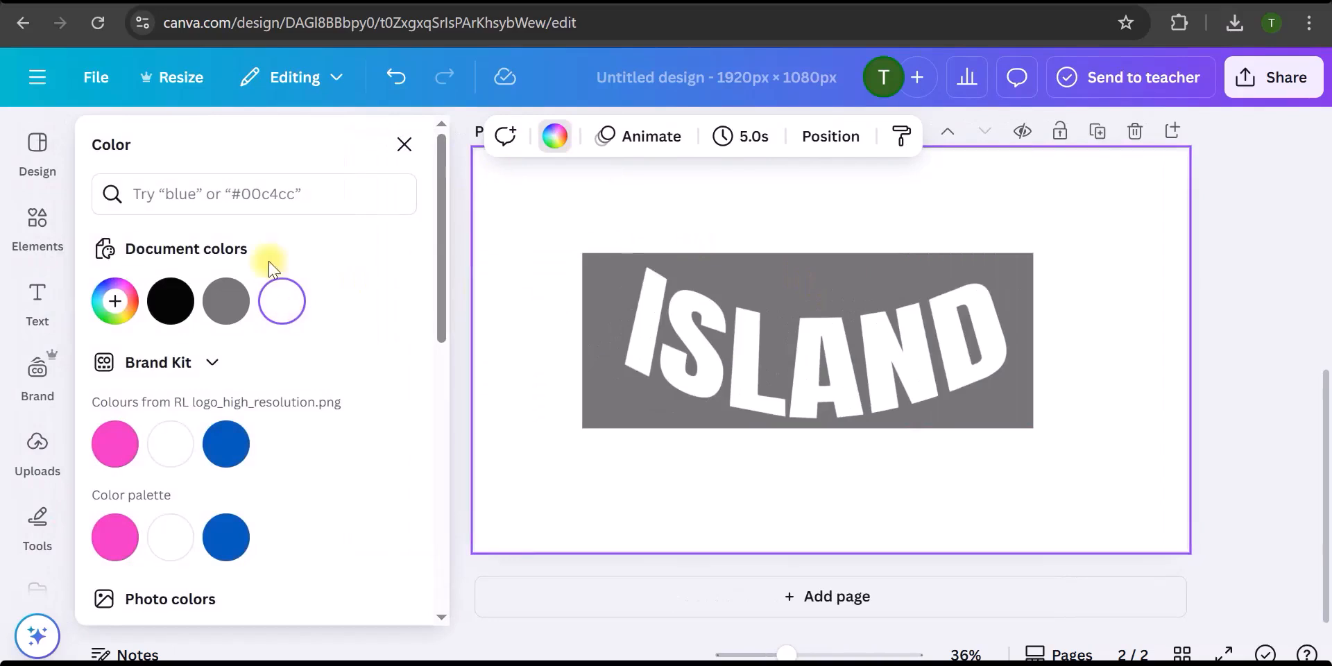
pyautogui.click(119, 445)
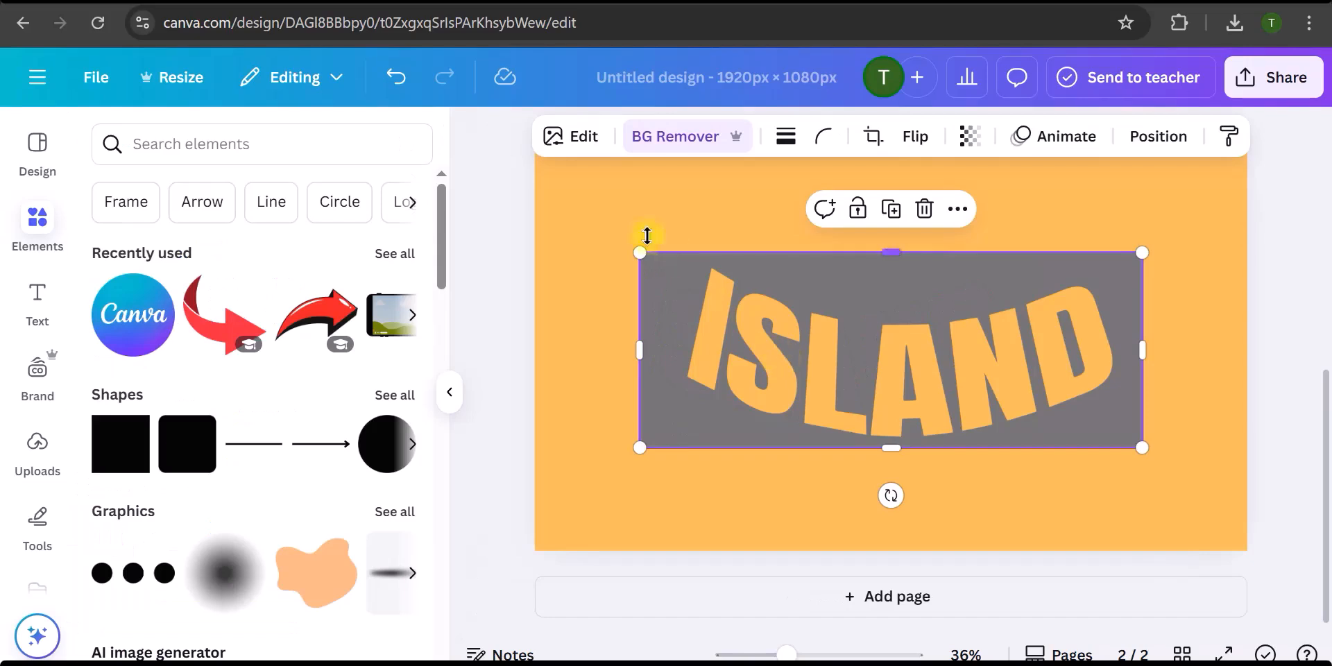
# Search the photos for "island", place the first island beach photo on page 2 and send it behind the gray ISLAND cut-out.
pyautogui.click(158, 139)
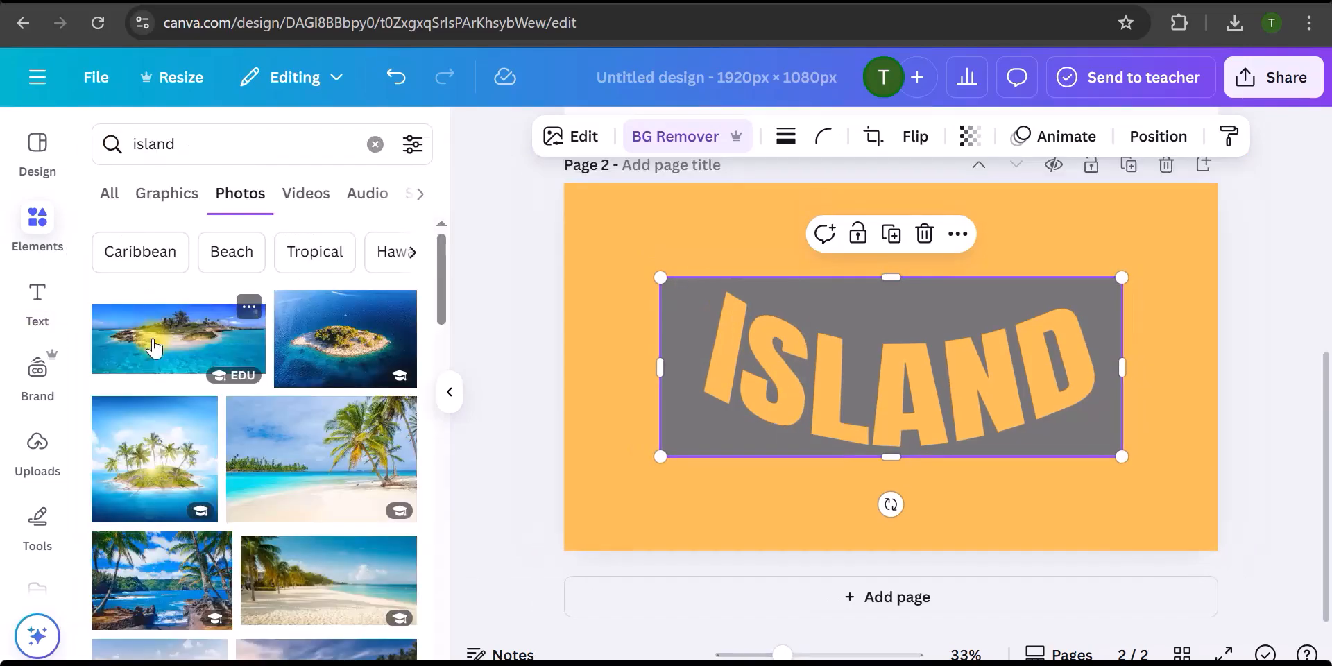
pyautogui.moveTo(148, 347); pyautogui.dragTo(648, 363)
pyautogui.rightClick(665, 237)
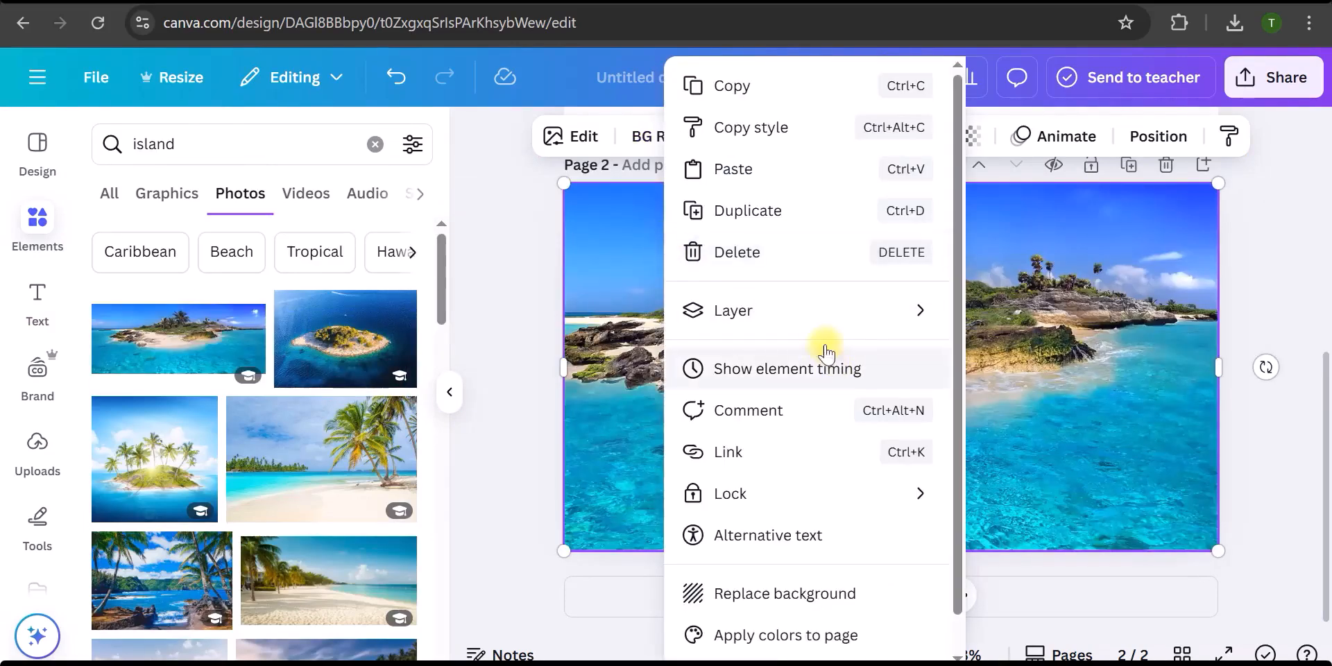
pyautogui.moveTo(812, 317)
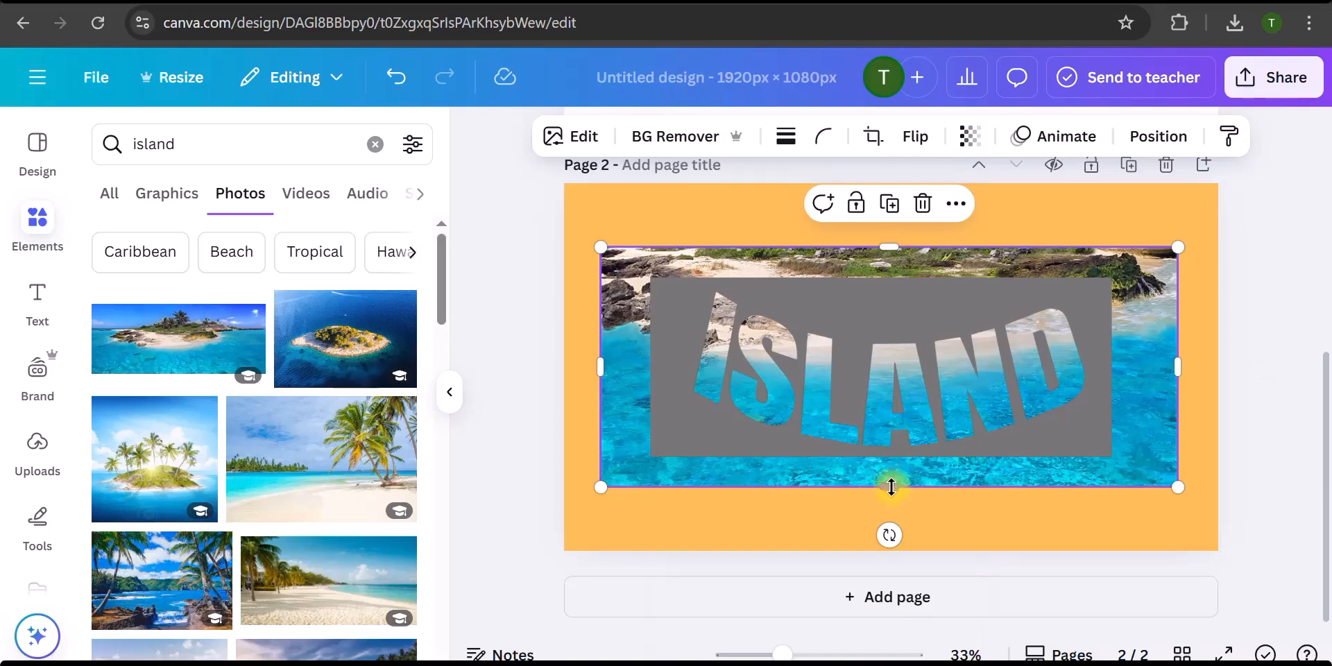
# Crop the beach photo on all four sides to match the edges of the gray ISLAND rectangle.
pyautogui.moveTo(891, 487); pyautogui.dragTo(891, 454)
pyautogui.moveTo(1178, 353); pyautogui.dragTo(1110, 354)
pyautogui.moveTo(855, 247); pyautogui.dragTo(863, 278)
pyautogui.moveTo(601, 367); pyautogui.dragTo(654, 365)
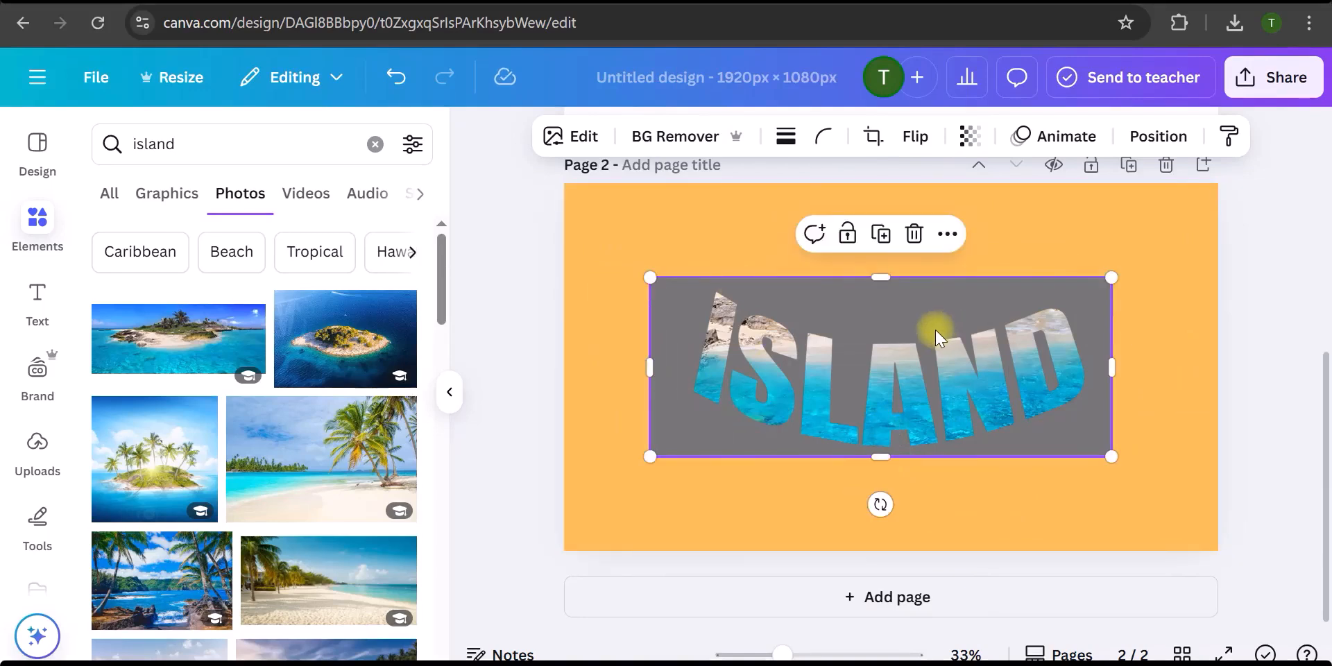
# Set page 2's background to the same gray as the rectangle around the ISLAND text.
pyautogui.click(1140, 225)
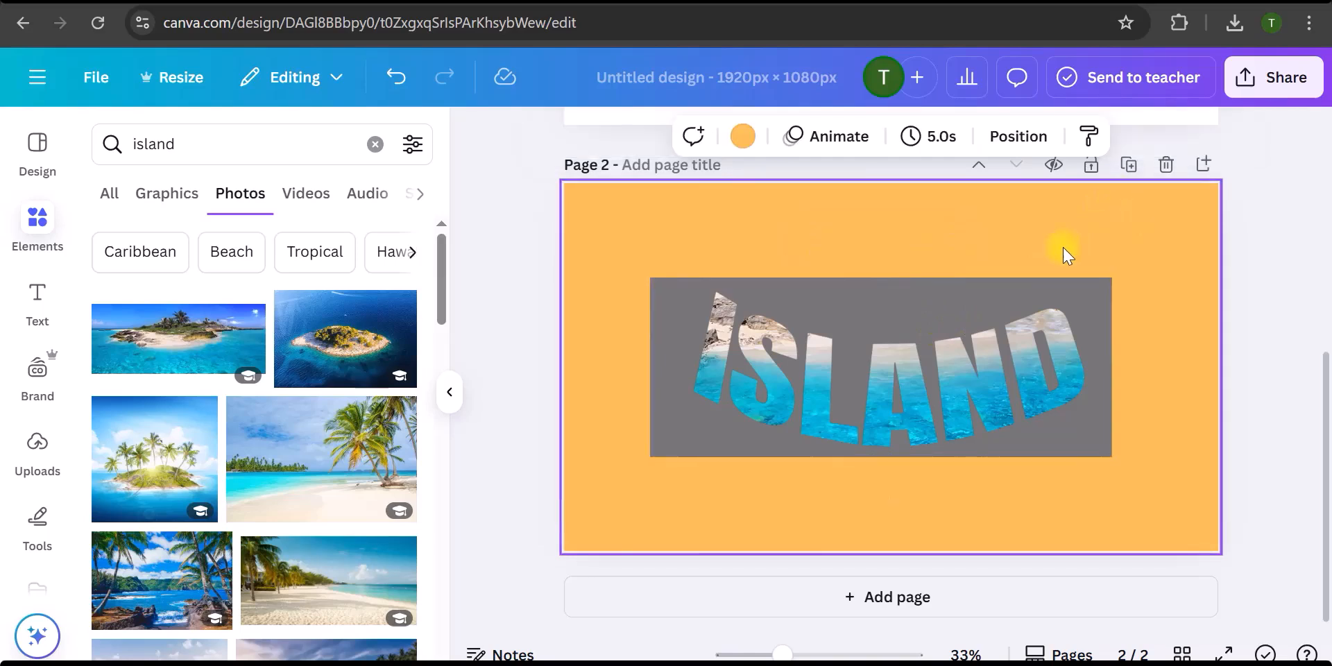
pyautogui.click(743, 136)
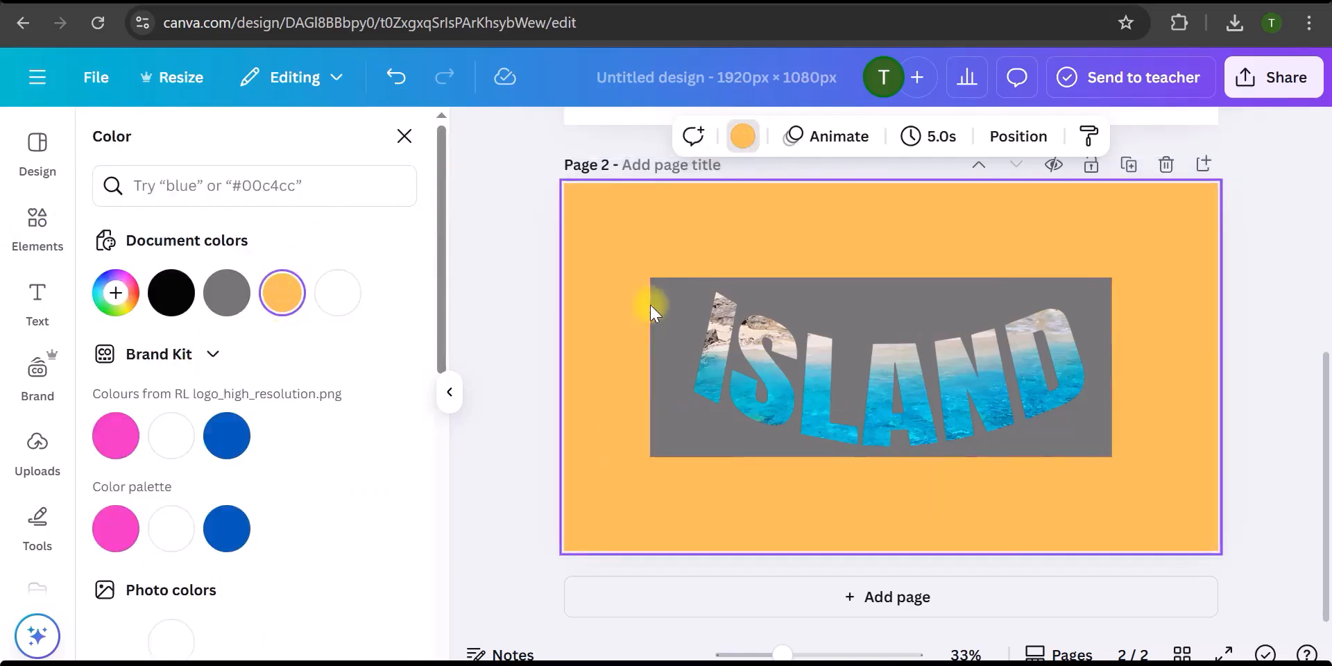
pyautogui.click(224, 299)
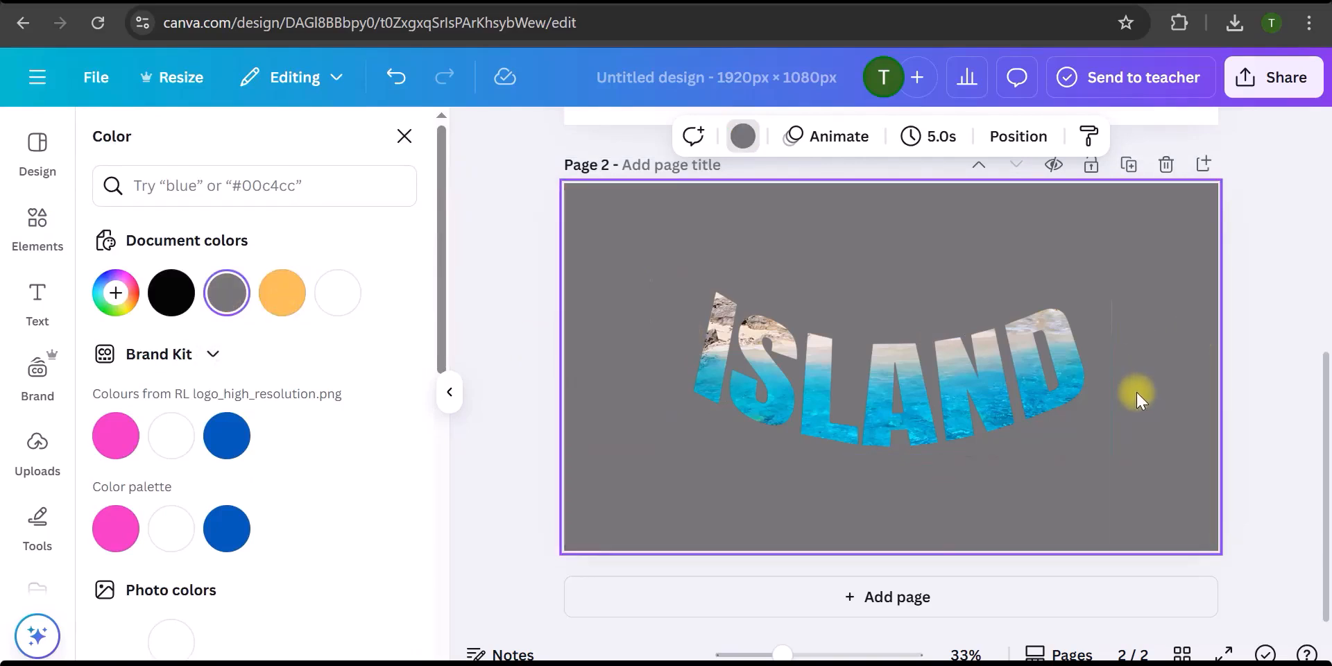
pyautogui.scroll(2, 1135, 390)
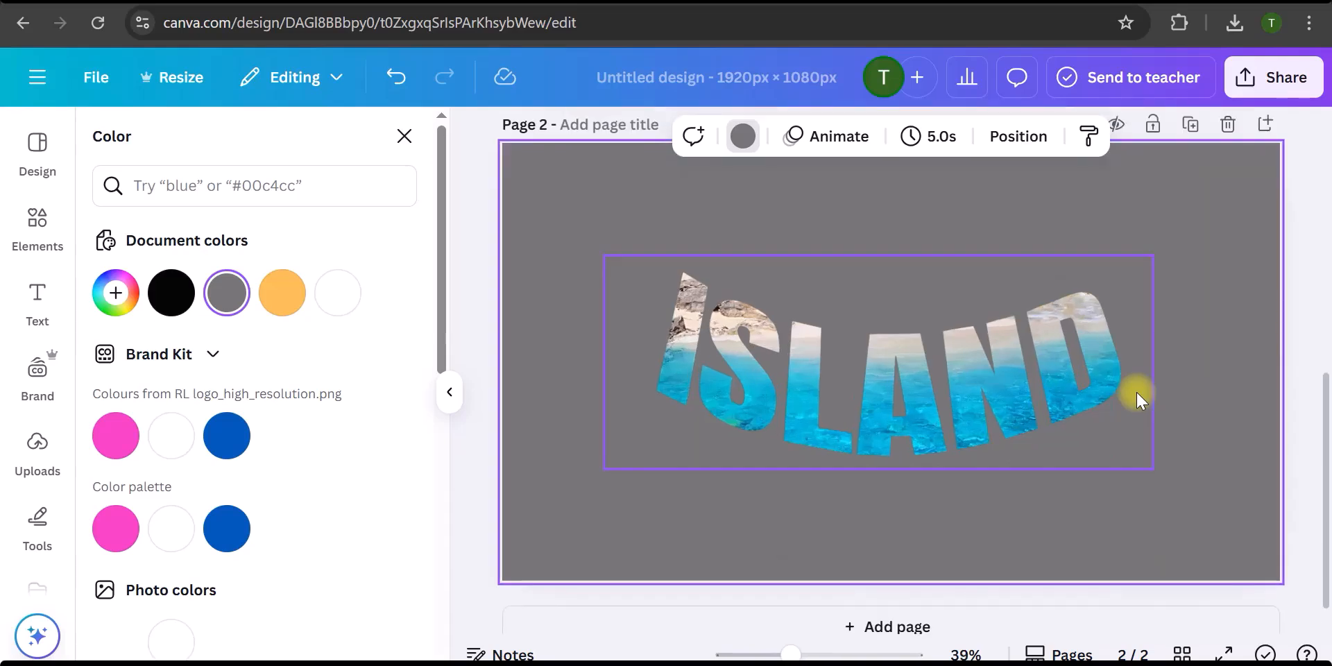
pyautogui.scroll(2, 1136, 390)
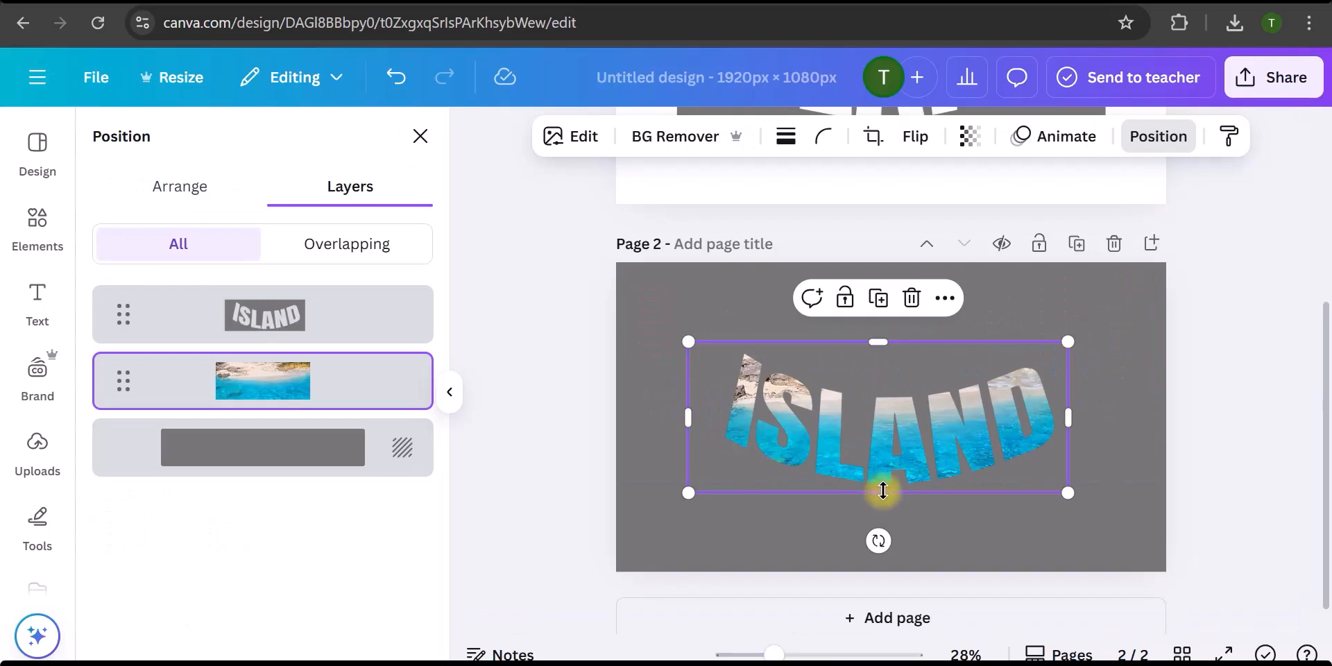
# Trim the beach photo layer's lower, upper and left edges slightly closer to the ISLAND lettering.
pyautogui.moveTo(883, 490); pyautogui.dragTo(884, 489)
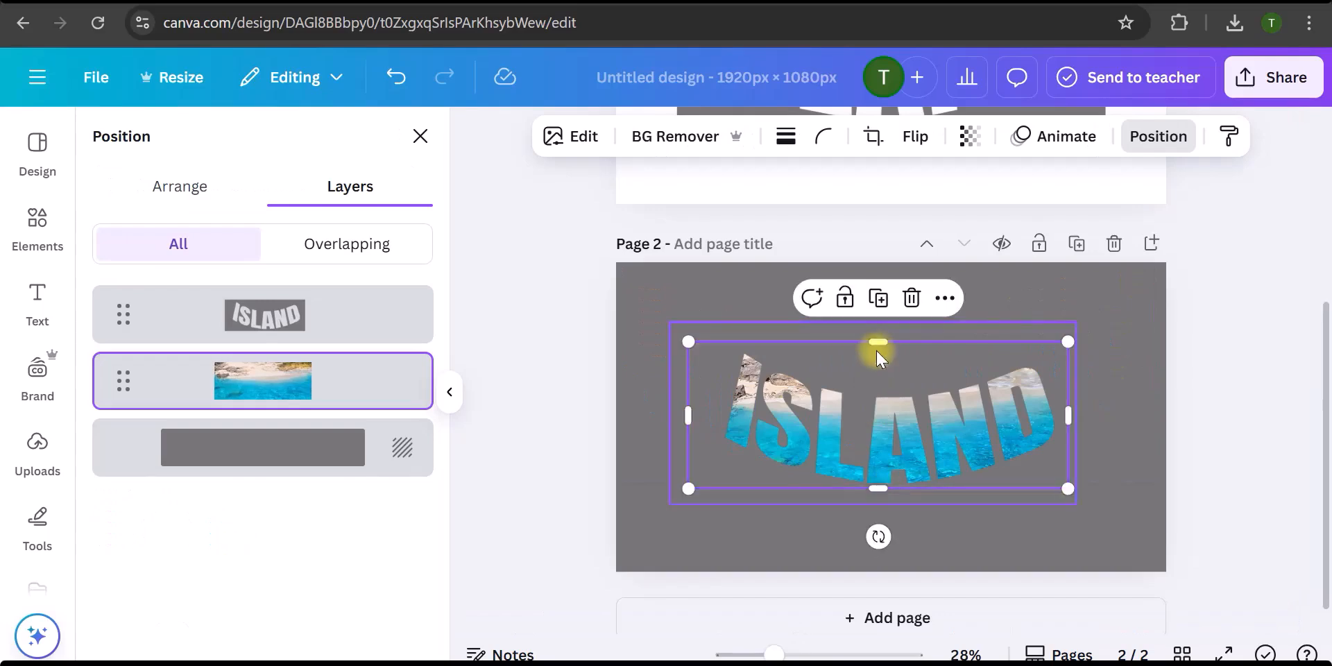
pyautogui.moveTo(878, 342); pyautogui.dragTo(878, 347)
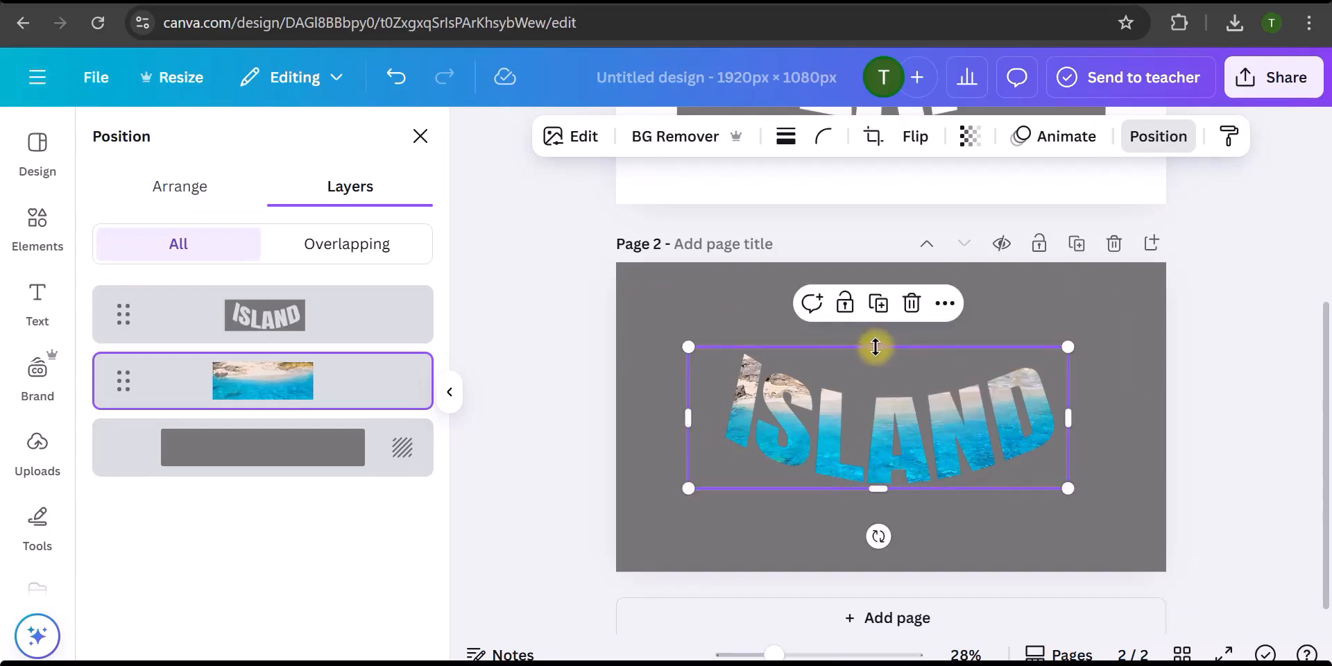
pyautogui.moveTo(690, 417); pyautogui.dragTo(698, 418)
pyautogui.click(1143, 431)
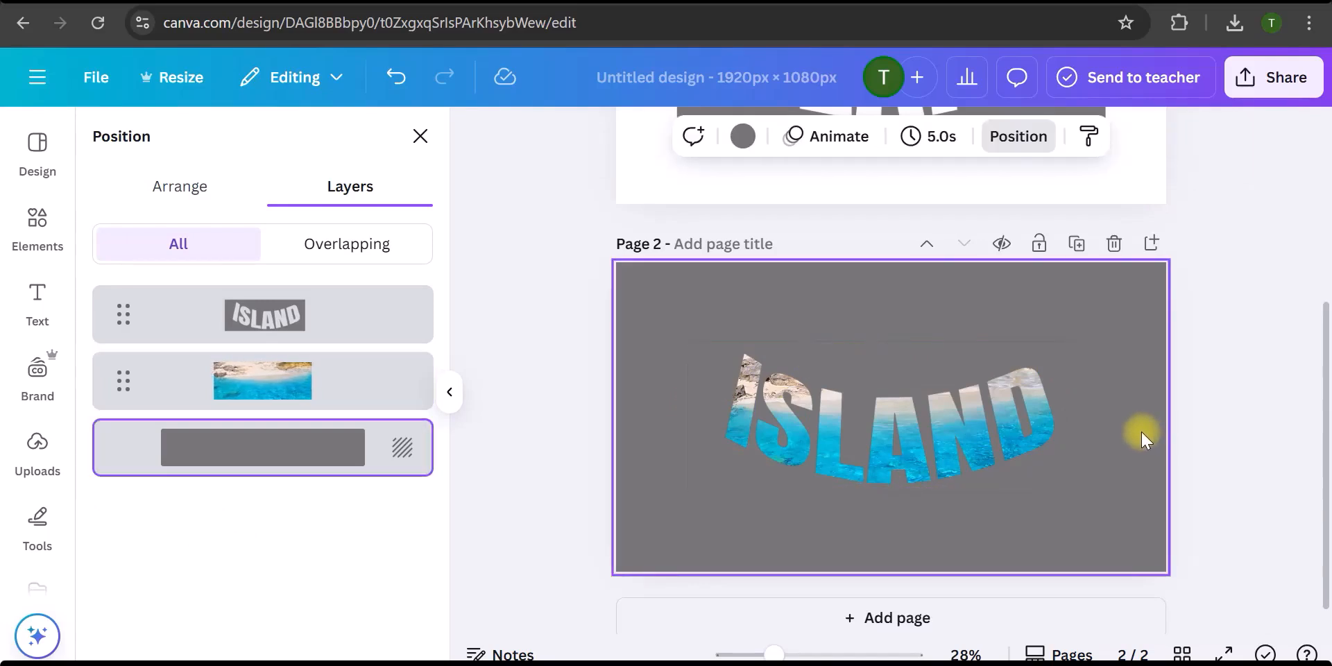
pyautogui.press('Escape')
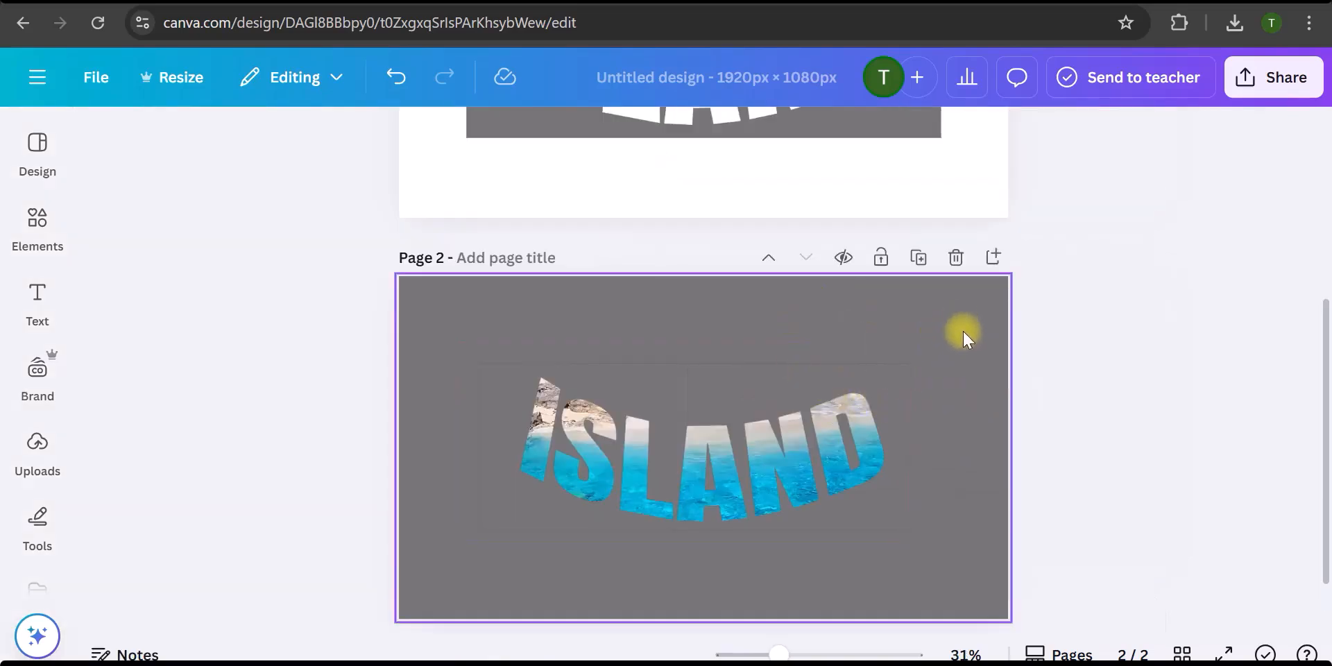
# Download the photo-filled ISLAND design as a PNG and place Untitled design (12).png on a new third page.
pyautogui.click(1270, 77)
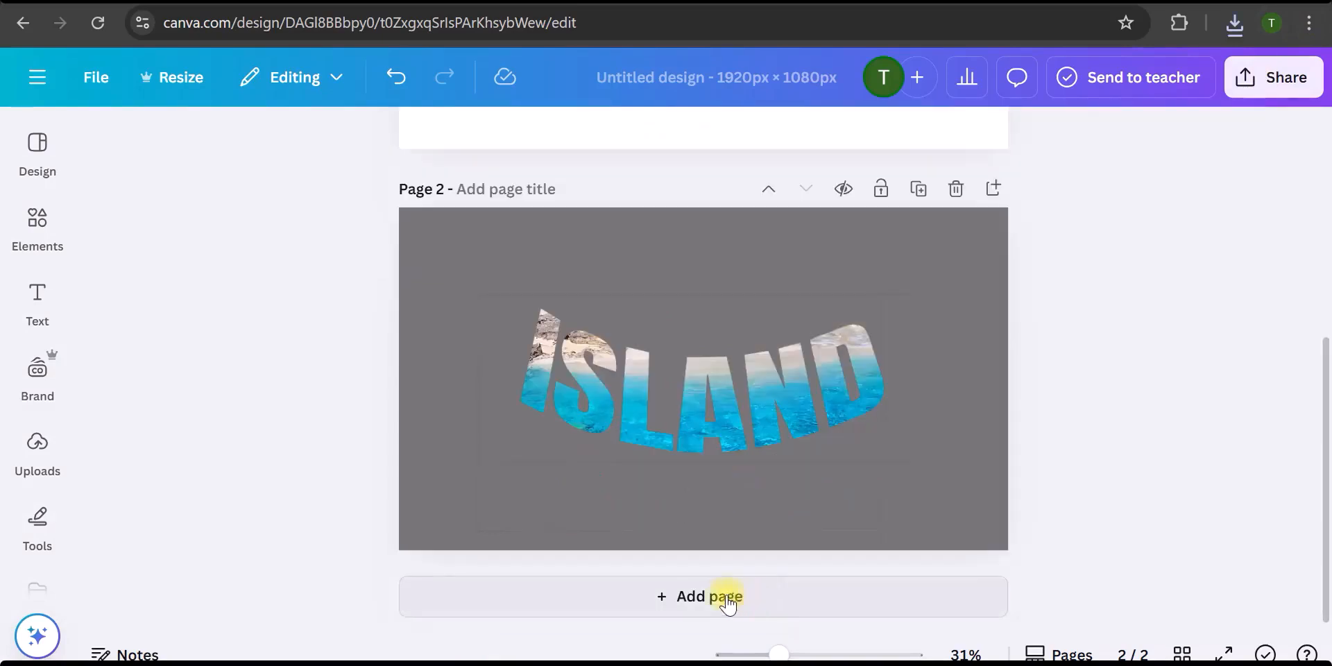
pyautogui.click(722, 598)
pyautogui.click(1234, 23)
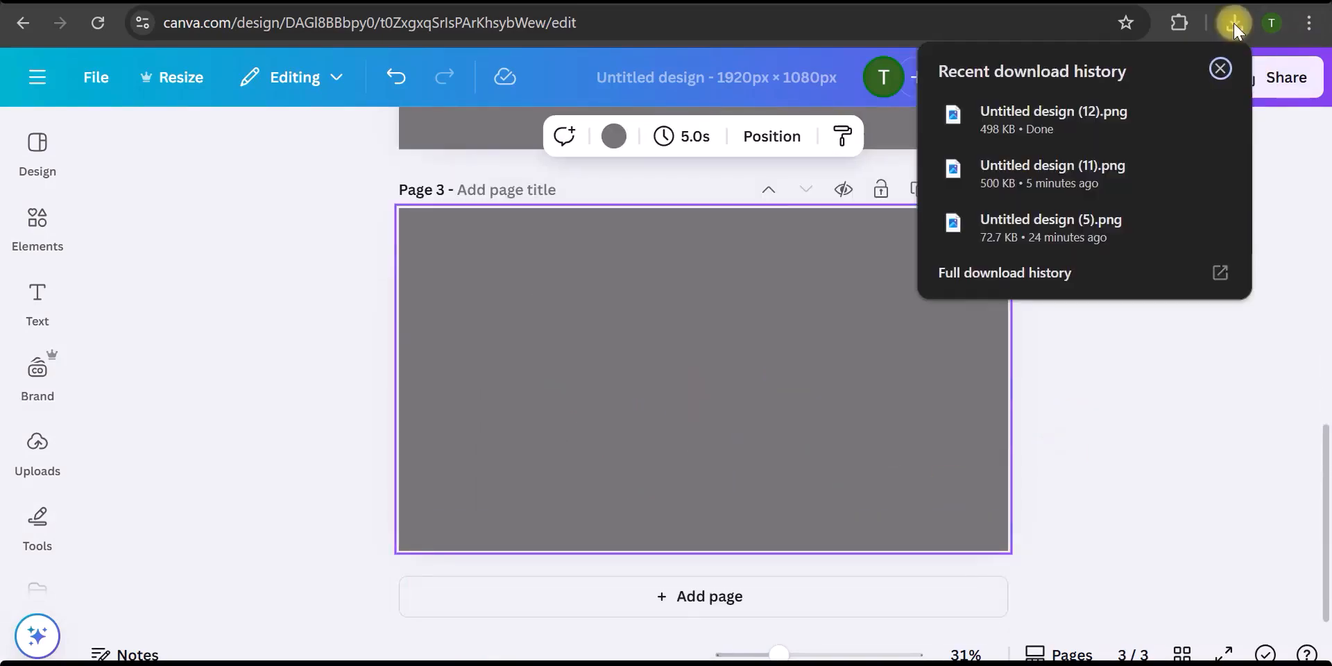
pyautogui.moveTo(1109, 116); pyautogui.dragTo(663, 393)
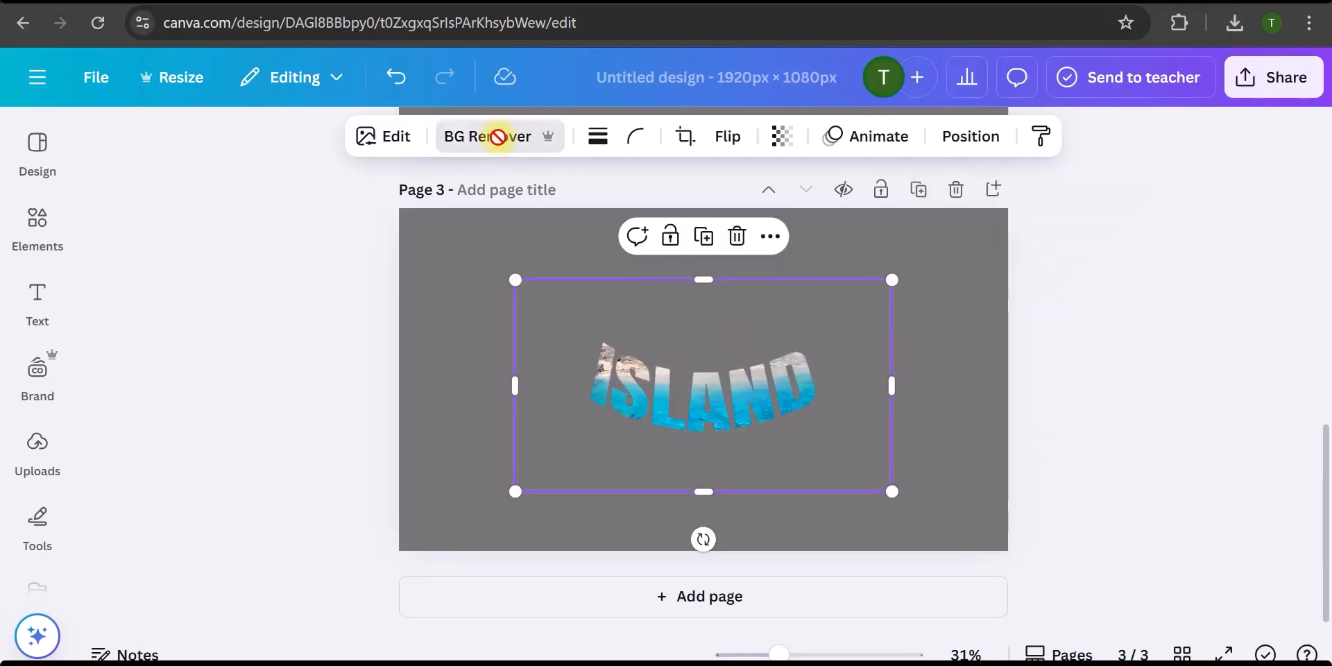
# Set page 3's background colour to white.
pyautogui.click(970, 323)
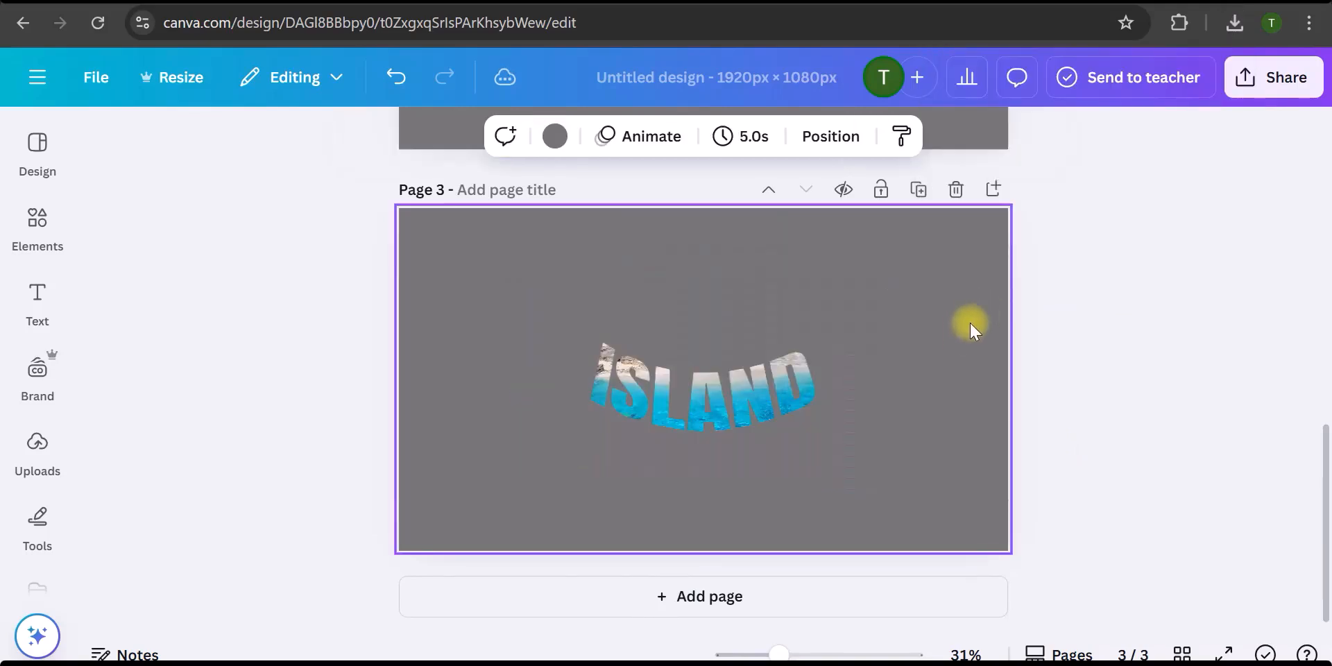
pyautogui.click(555, 137)
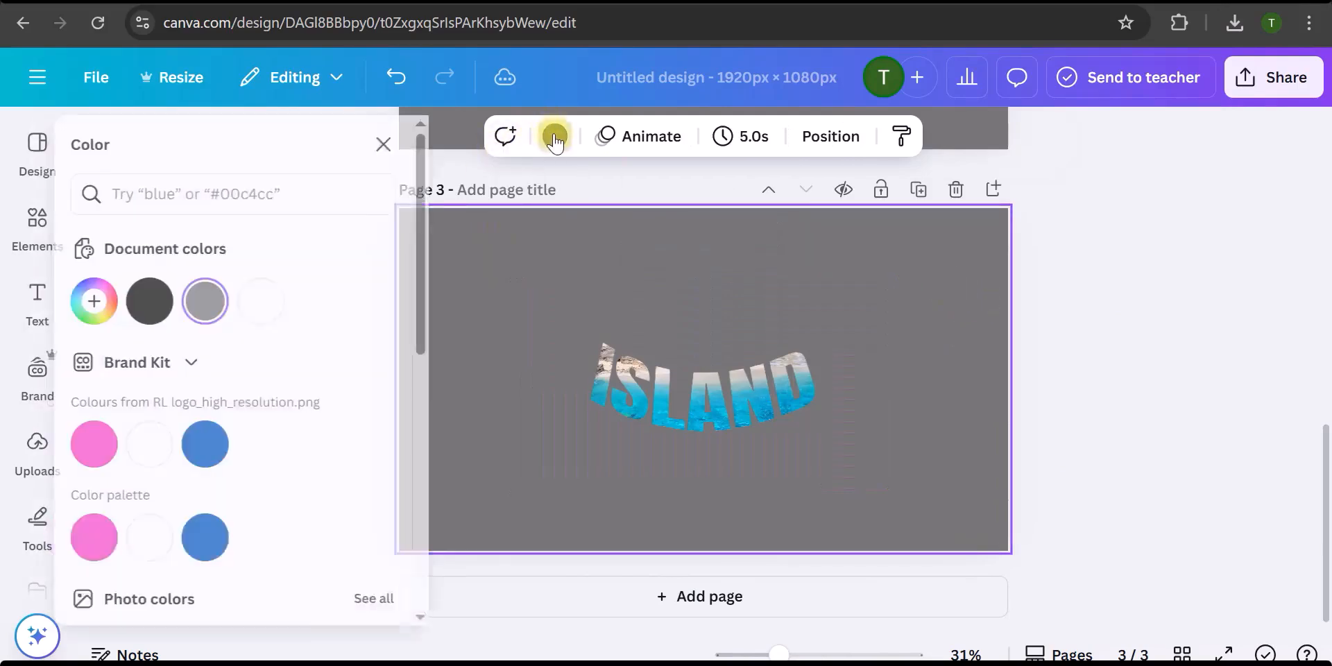
pyautogui.click(170, 450)
# Enlarge the ISLAND image across page 3 and move a duplicate of it to the page's upper-right corner.
pyautogui.click(659, 444)
pyautogui.moveTo(574, 449); pyautogui.dragTo(414, 535)
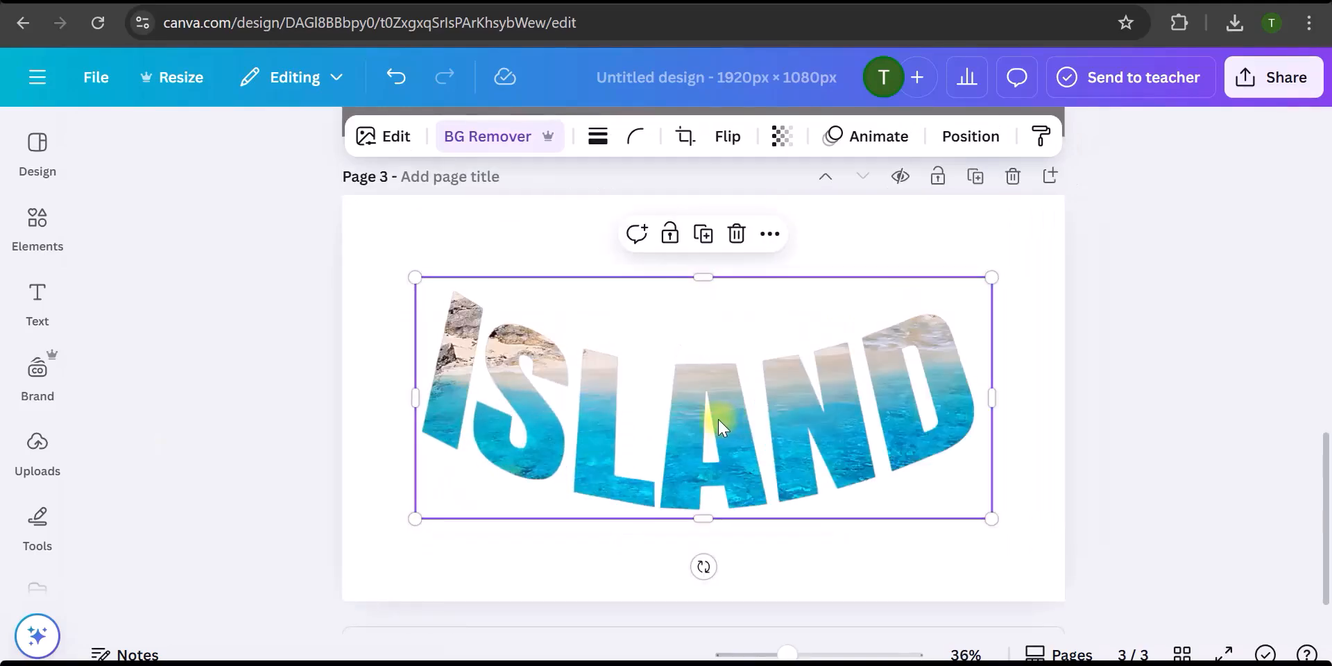
pyautogui.click(704, 235)
pyautogui.moveTo(723, 437); pyautogui.dragTo(1061, 208)
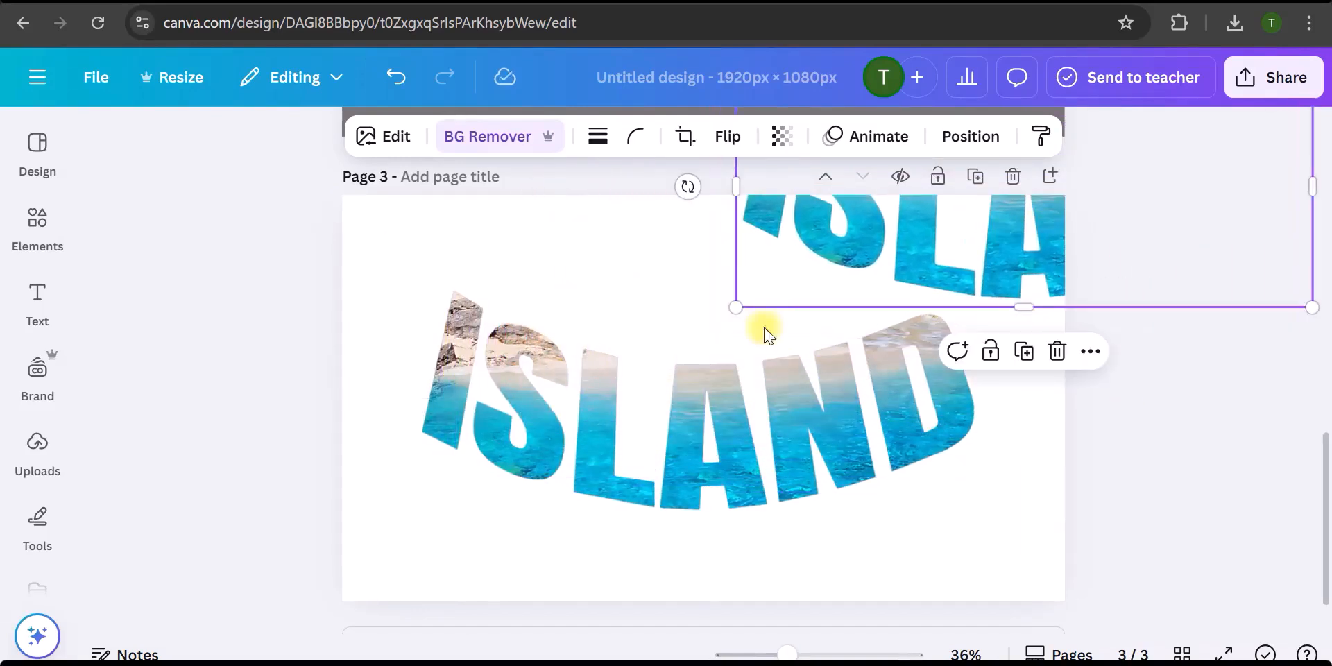
# Darken the centred ISLAND image by lowering its Brightness adjustment.
pyautogui.click(685, 431)
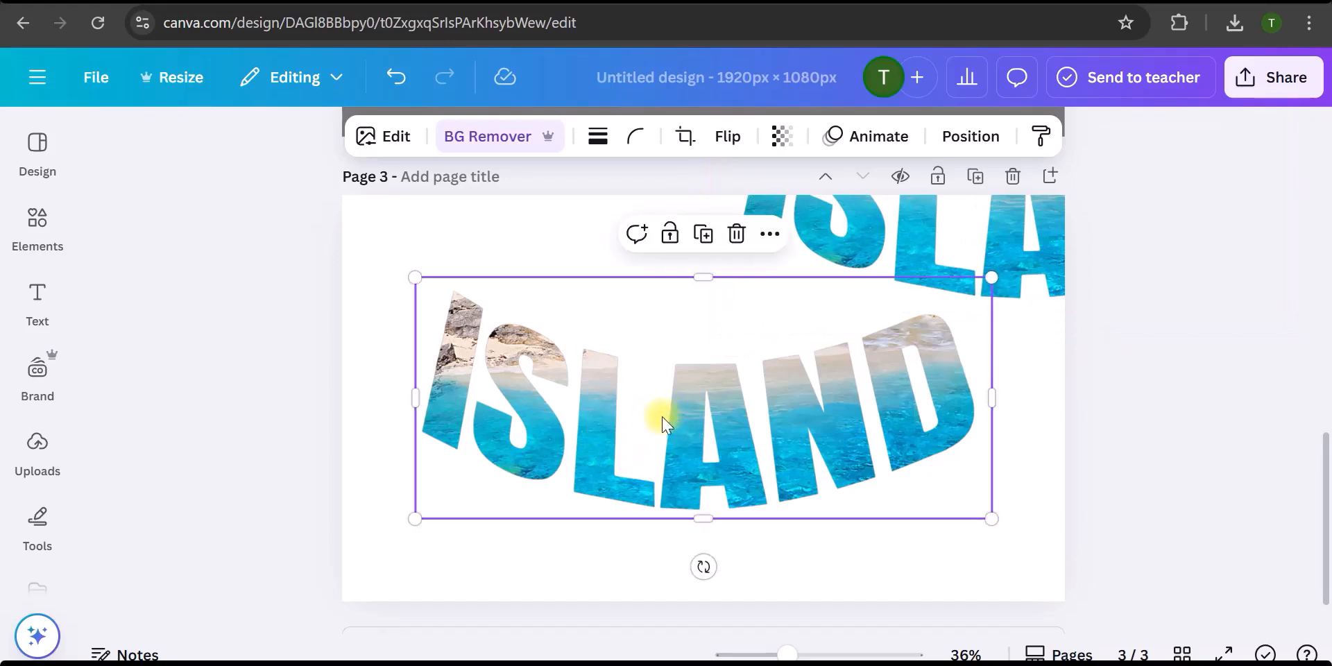
pyautogui.click(377, 137)
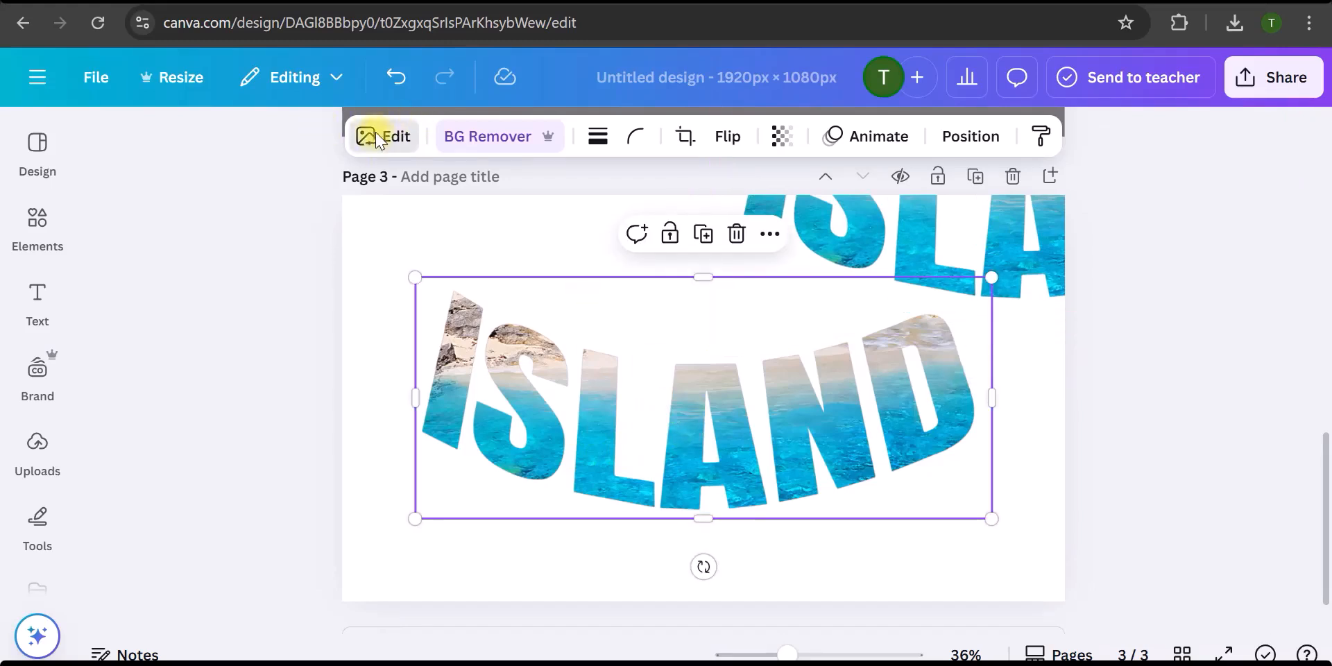
pyautogui.click(220, 255)
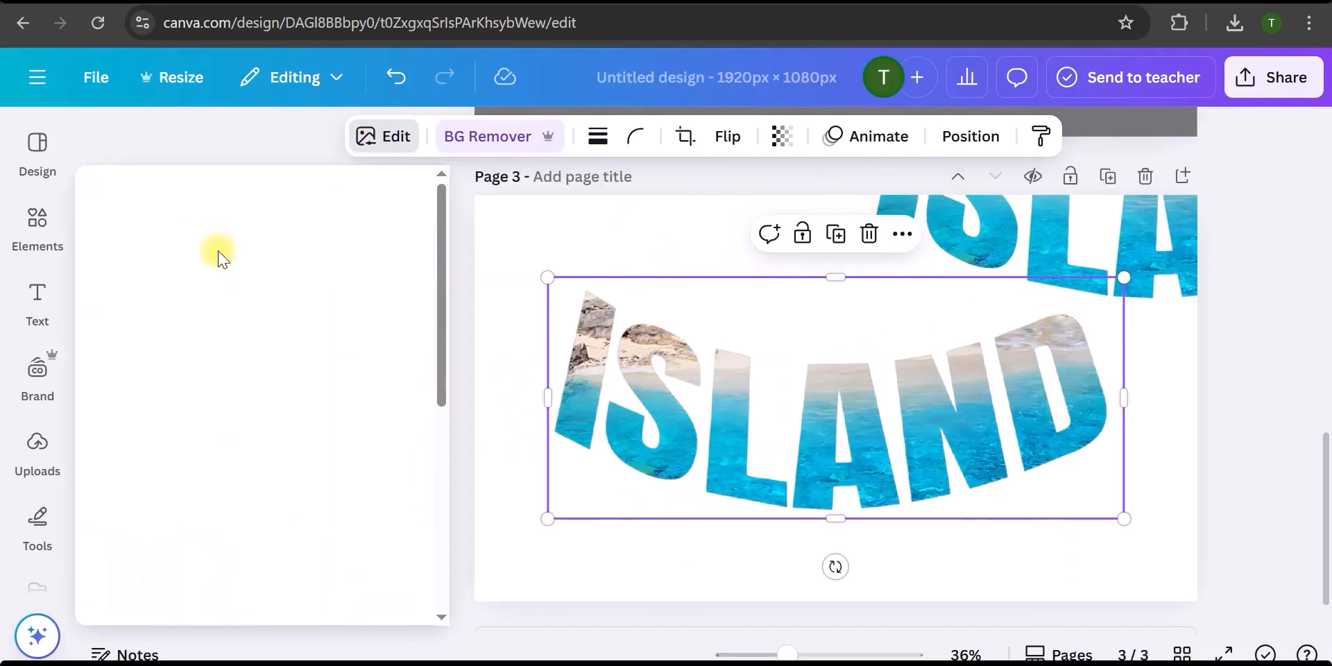
pyautogui.scroll(-5, 231, 371)
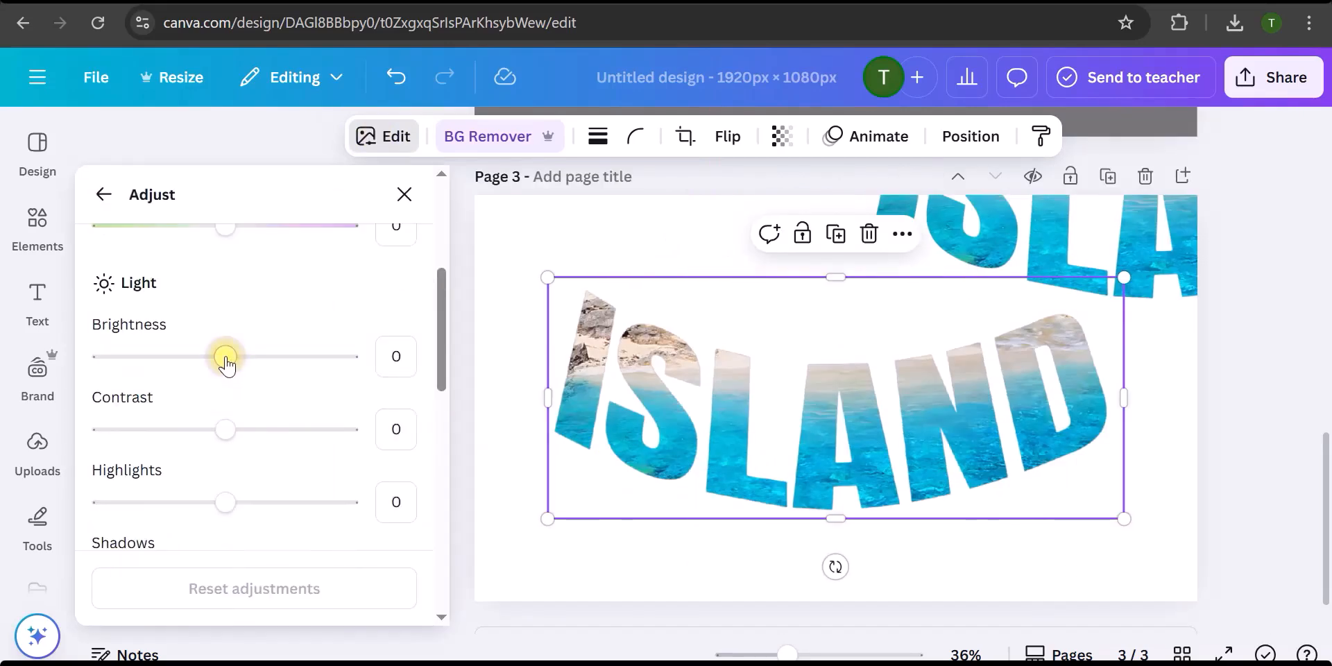
pyautogui.moveTo(225, 357); pyautogui.dragTo(194, 358)
pyautogui.click(848, 380)
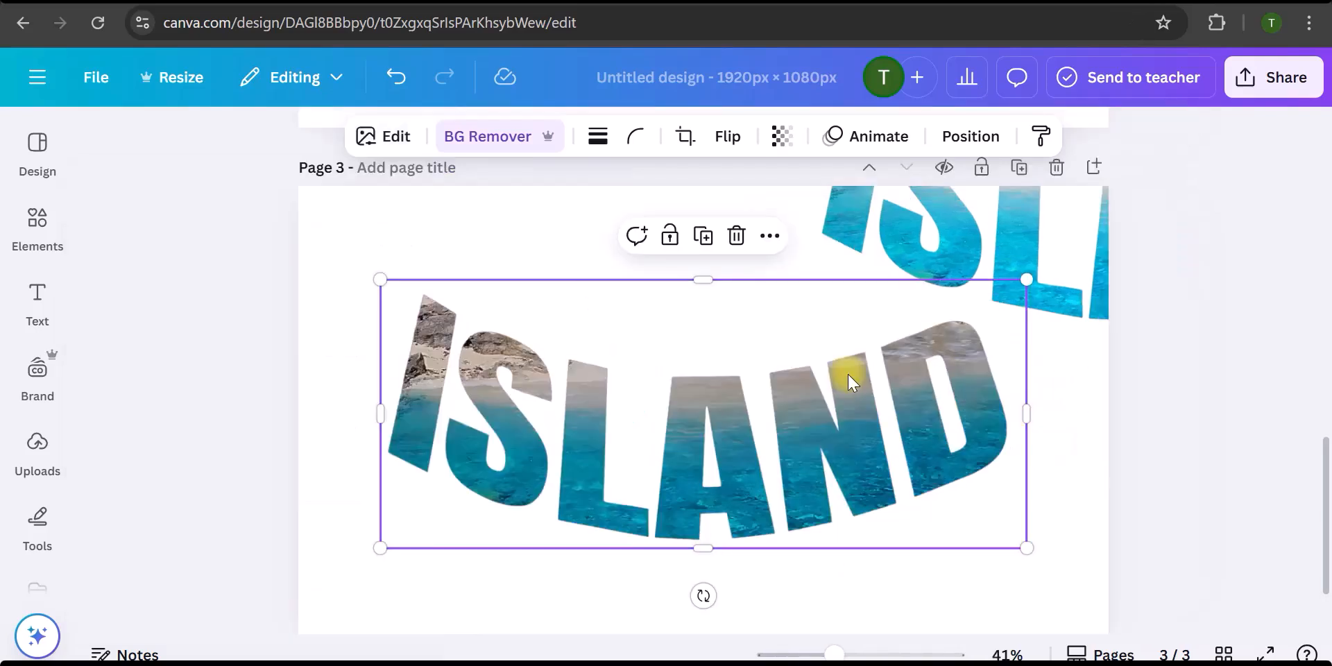
# Stack duplicates of the darkened ISLAND image, nudging each one slightly upward with the on-screen keyboard to build depth.
pyautogui.moveTo(848, 375); pyautogui.dragTo(851, 378)
pyautogui.click(704, 240)
pyautogui.moveTo(810, 424); pyautogui.dragTo(808, 424)
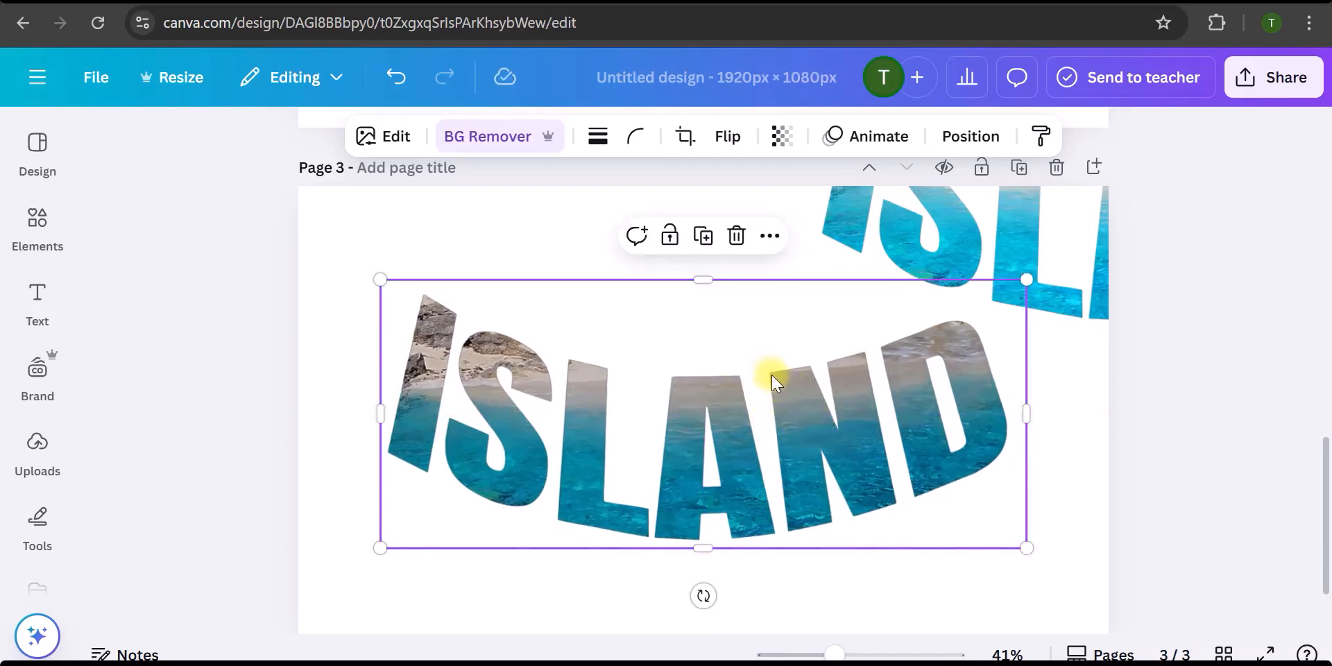
pyautogui.press('ctrl+super+o')
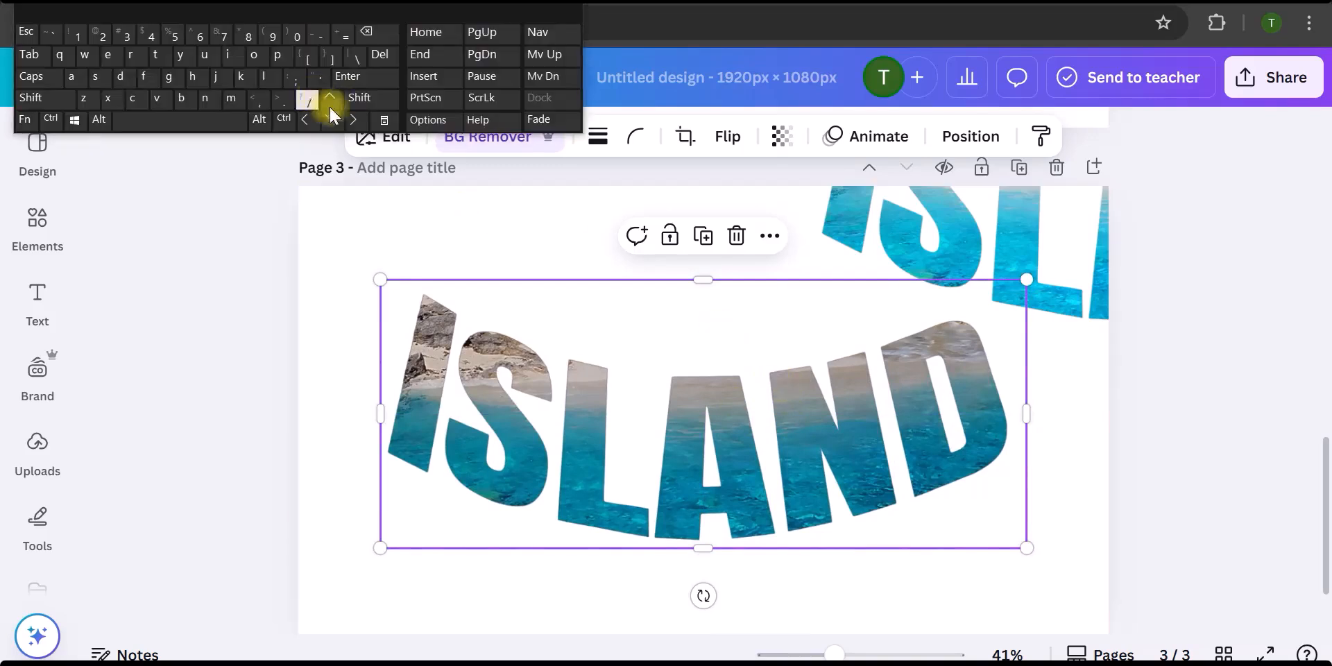
pyautogui.click(366, 108)
pyautogui.click(331, 98)
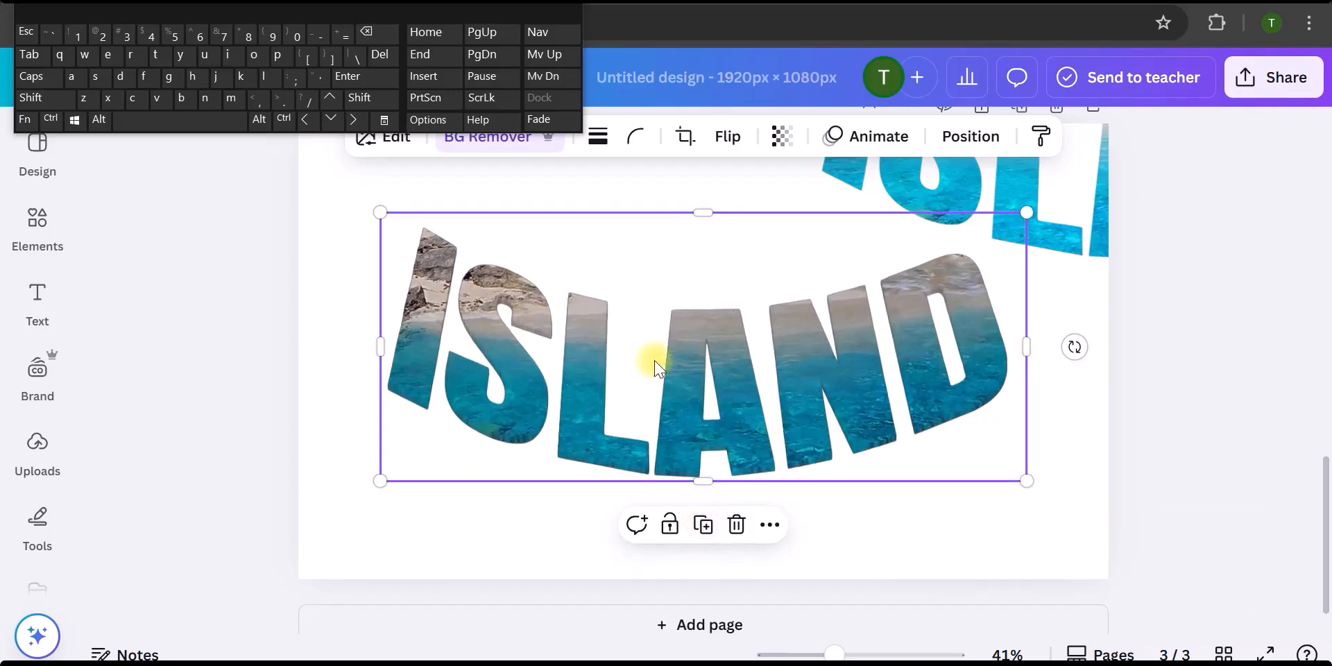
# Move the bright ISLAND copy from the page corner over the dark stack and bring it to the front.
pyautogui.click(1018, 174)
pyautogui.moveTo(1019, 174); pyautogui.dragTo(613, 300)
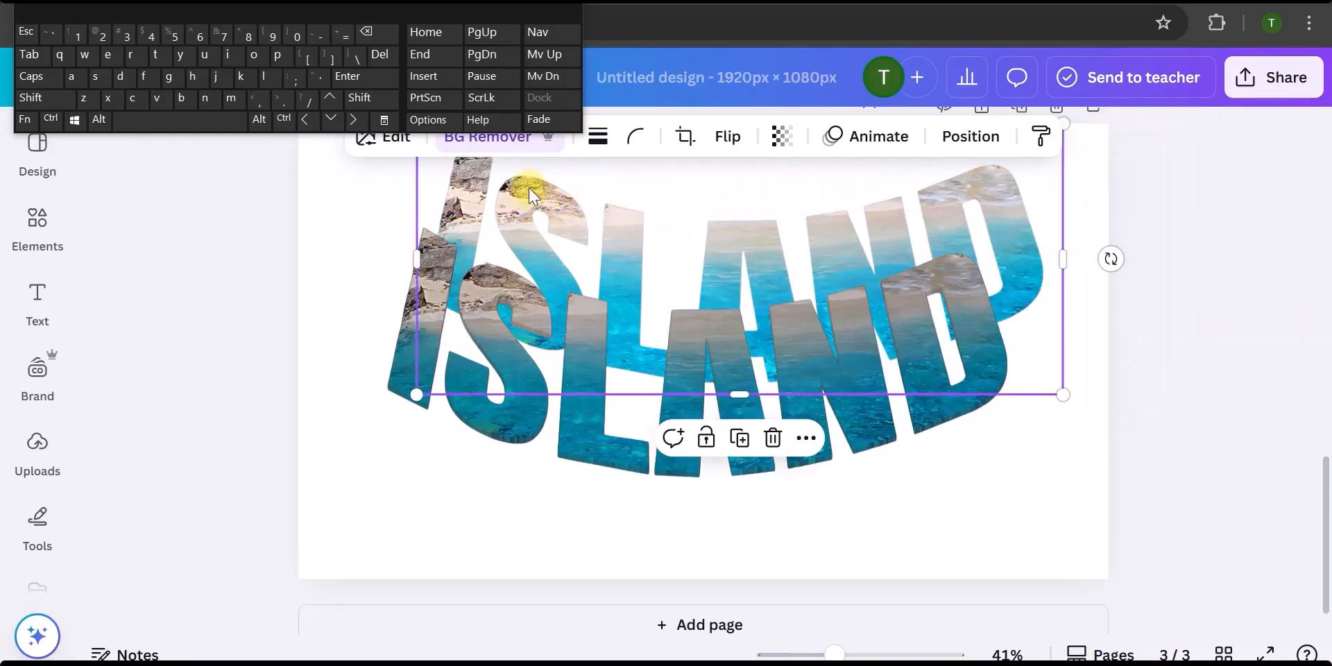
pyautogui.rightClick(527, 185)
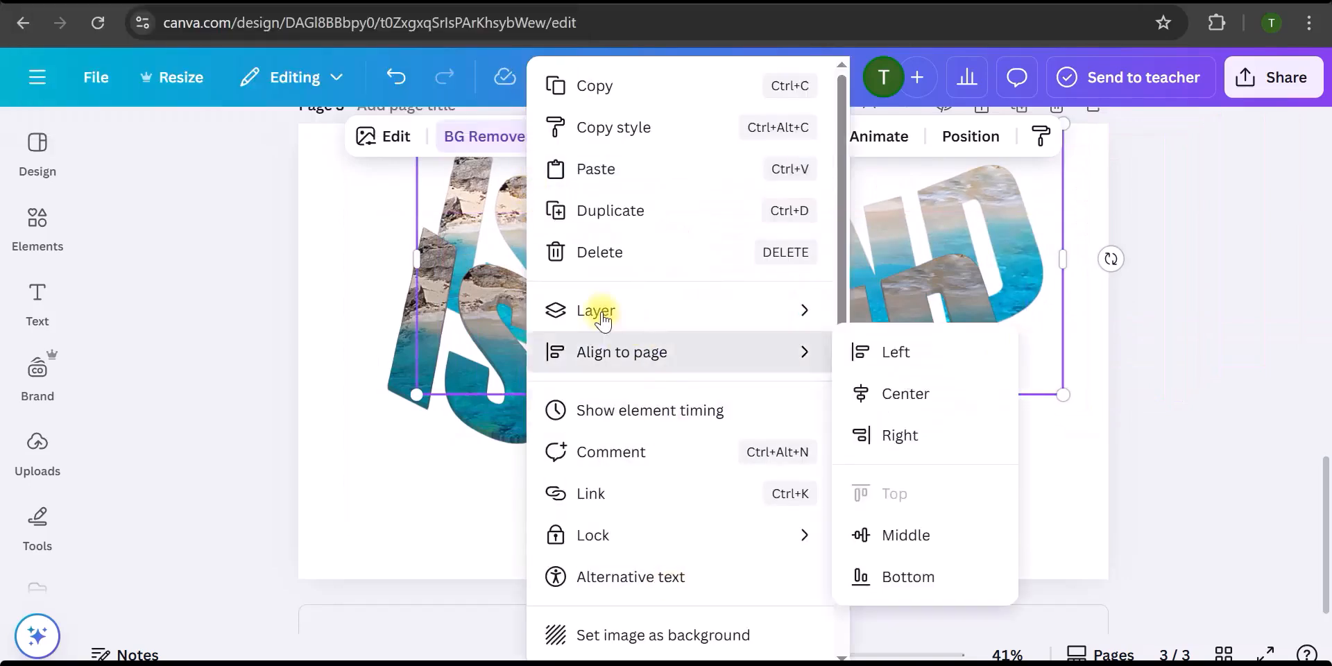
pyautogui.moveTo(601, 320)
pyautogui.click(952, 311)
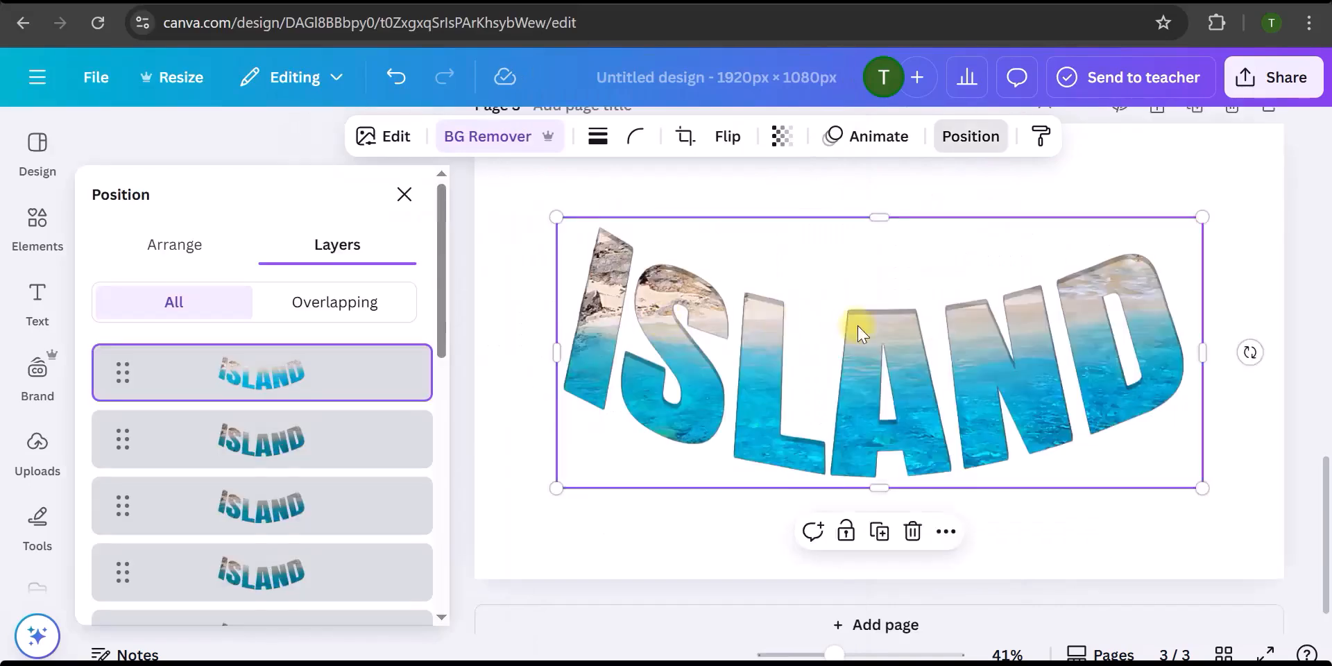
# Align the bright ISLAND copy on the dark stack so that only a thin dark edge shows around the letters.
pyautogui.moveTo(860, 331); pyautogui.dragTo(860, 342)
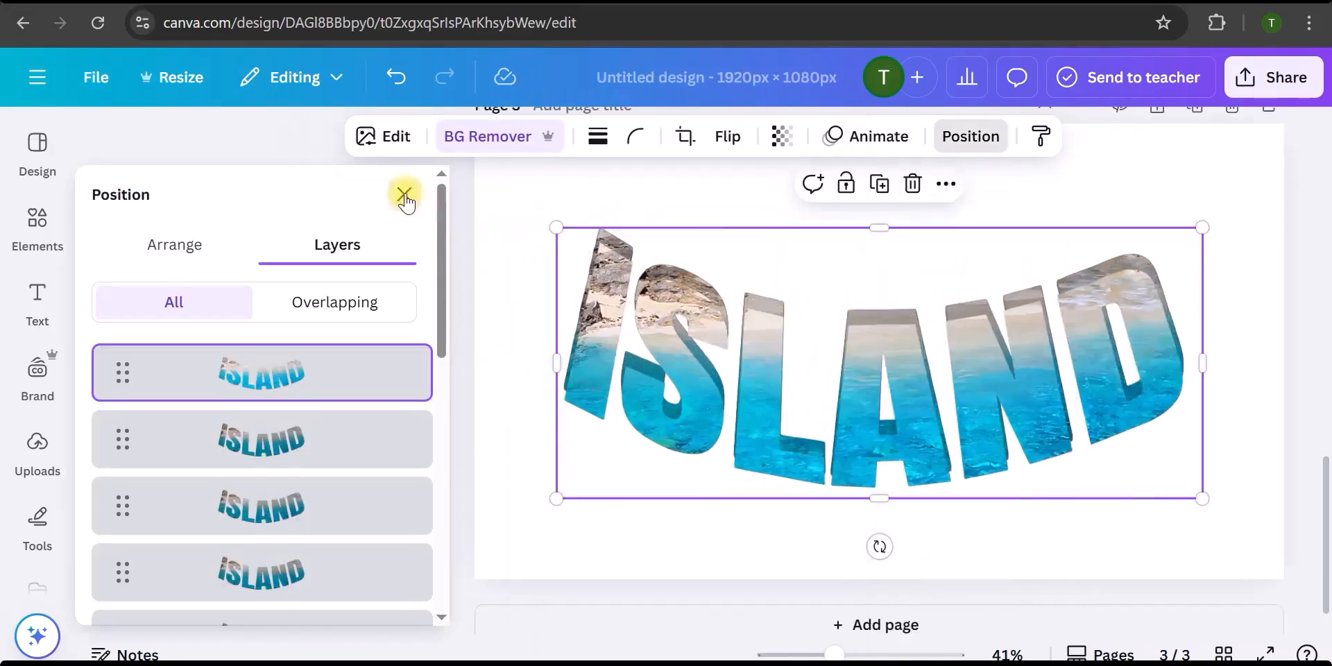
pyautogui.click(405, 197)
pyautogui.moveTo(701, 342); pyautogui.dragTo(698, 322)
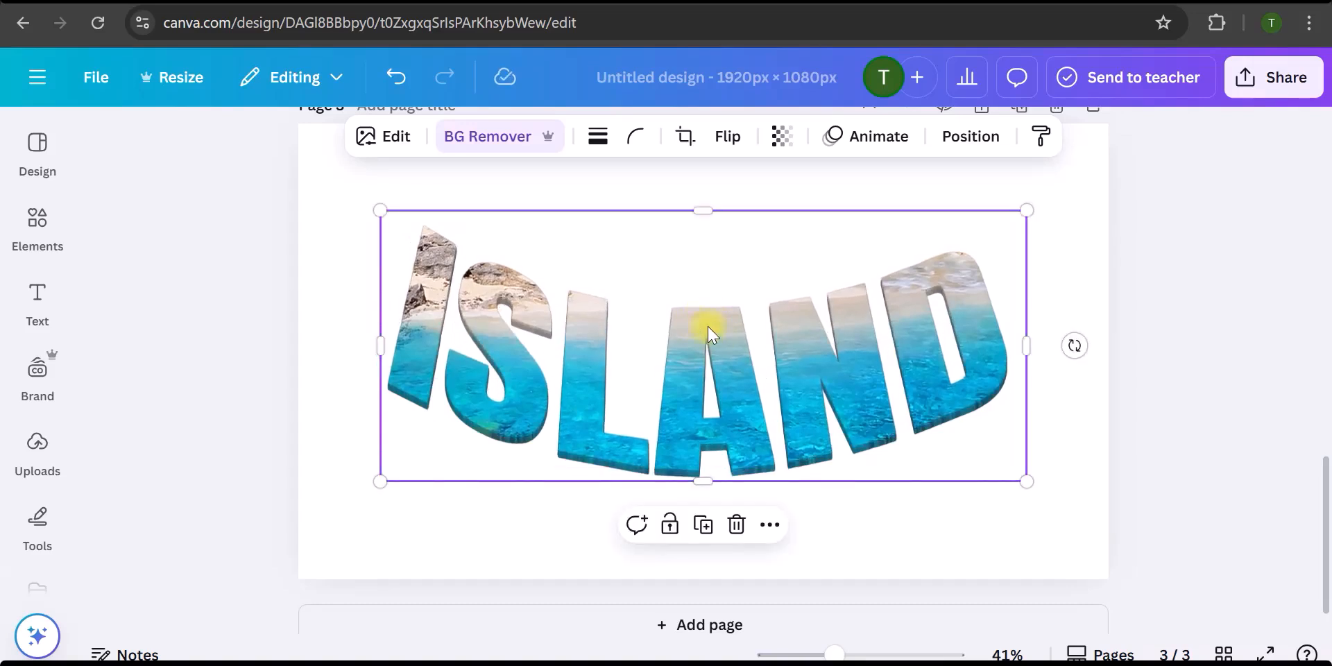
# Warm up the bright ISLAND image by raising its white balance Temperature adjustment.
pyautogui.click(391, 139)
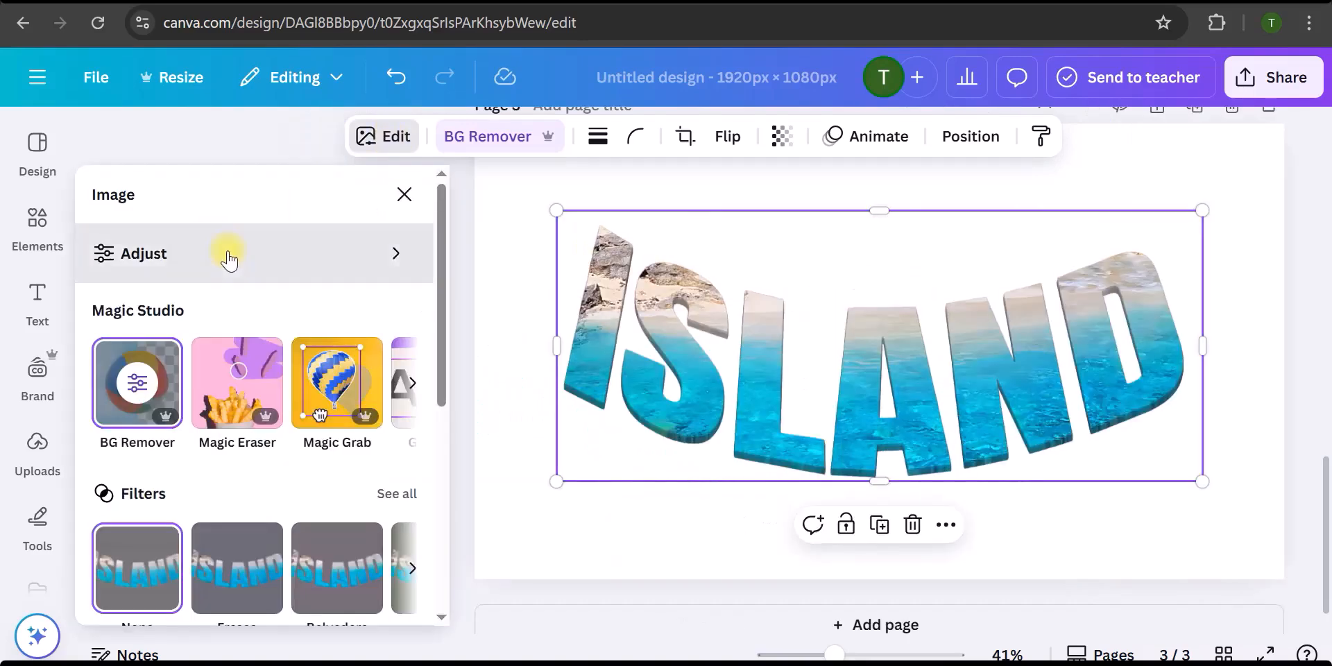
pyautogui.click(222, 253)
pyautogui.scroll(-2, 274, 399)
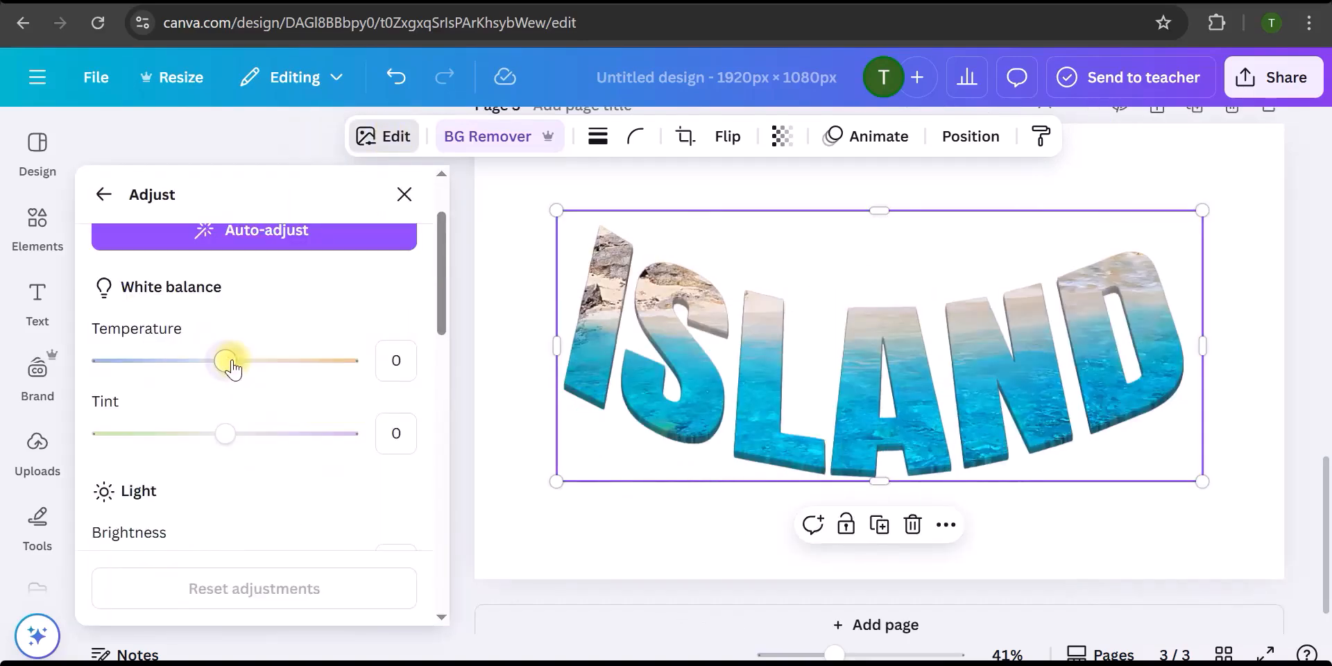
pyautogui.moveTo(234, 369); pyautogui.dragTo(287, 370)
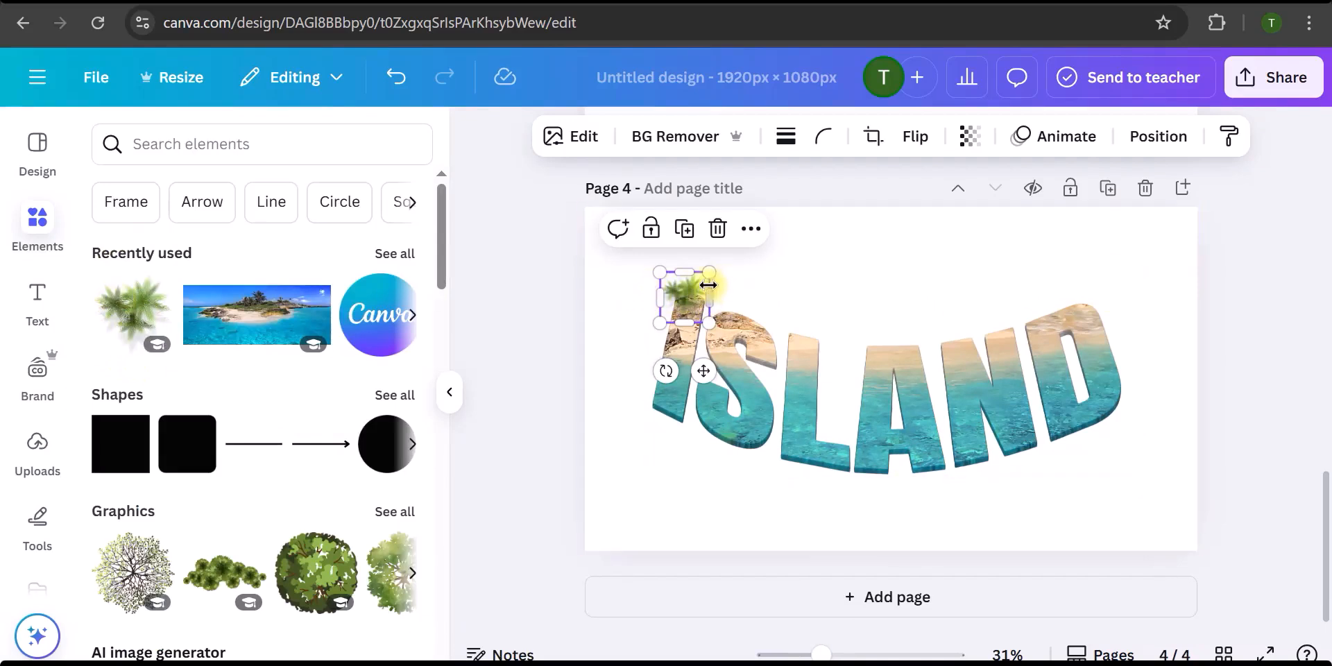
# Duplicate the palm on the letter I, place the copy on top of the S and enlarge it slightly.
pyautogui.click(680, 232)
pyautogui.moveTo(689, 300); pyautogui.dragTo(730, 321)
pyautogui.moveTo(749, 301); pyautogui.dragTo(757, 295)
pyautogui.moveTo(735, 317); pyautogui.dragTo(734, 314)
pyautogui.click(795, 313)
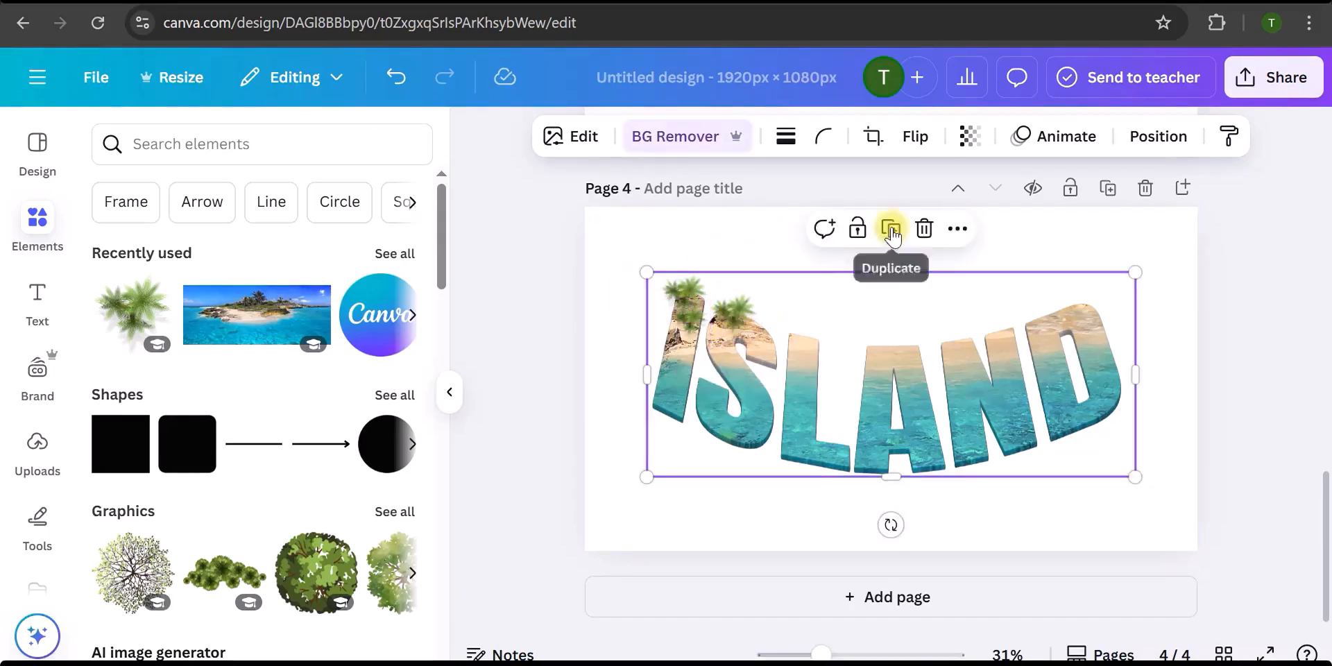
# Duplicate the palm on the S to add palms on top of the letters L and A.
pyautogui.click(615, 297)
pyautogui.click(738, 303)
pyautogui.click(737, 251)
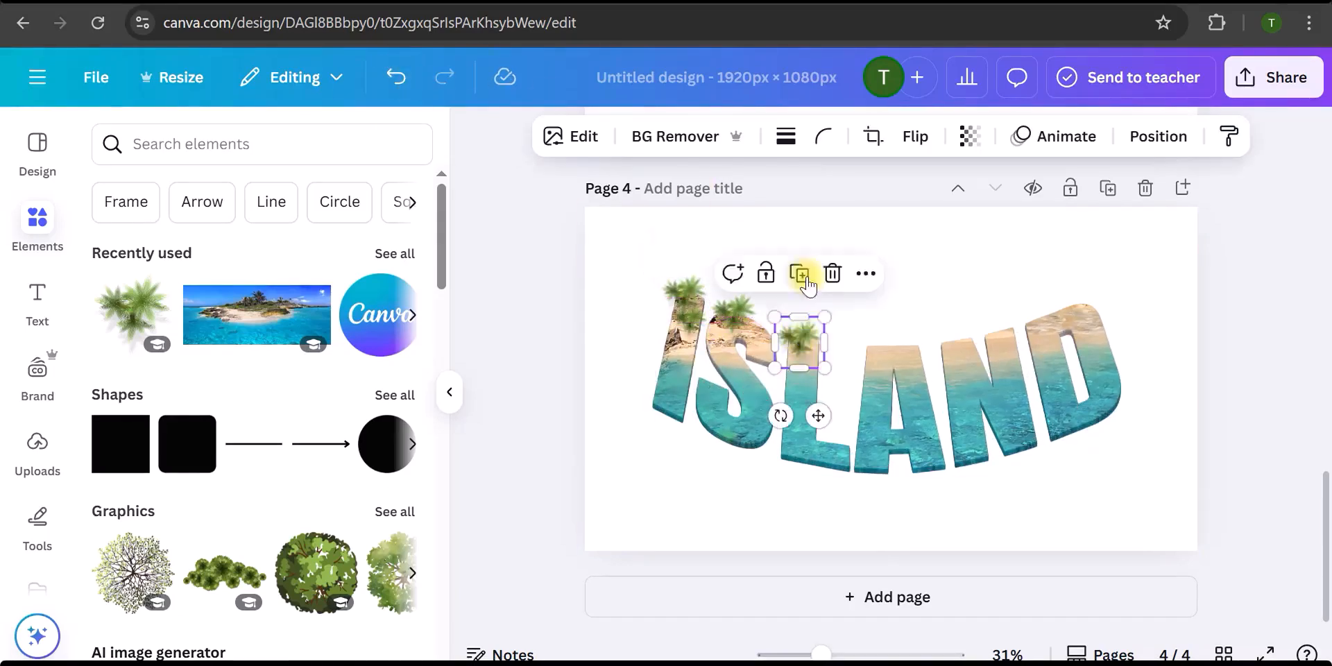
pyautogui.moveTo(800, 341); pyautogui.dragTo(884, 339)
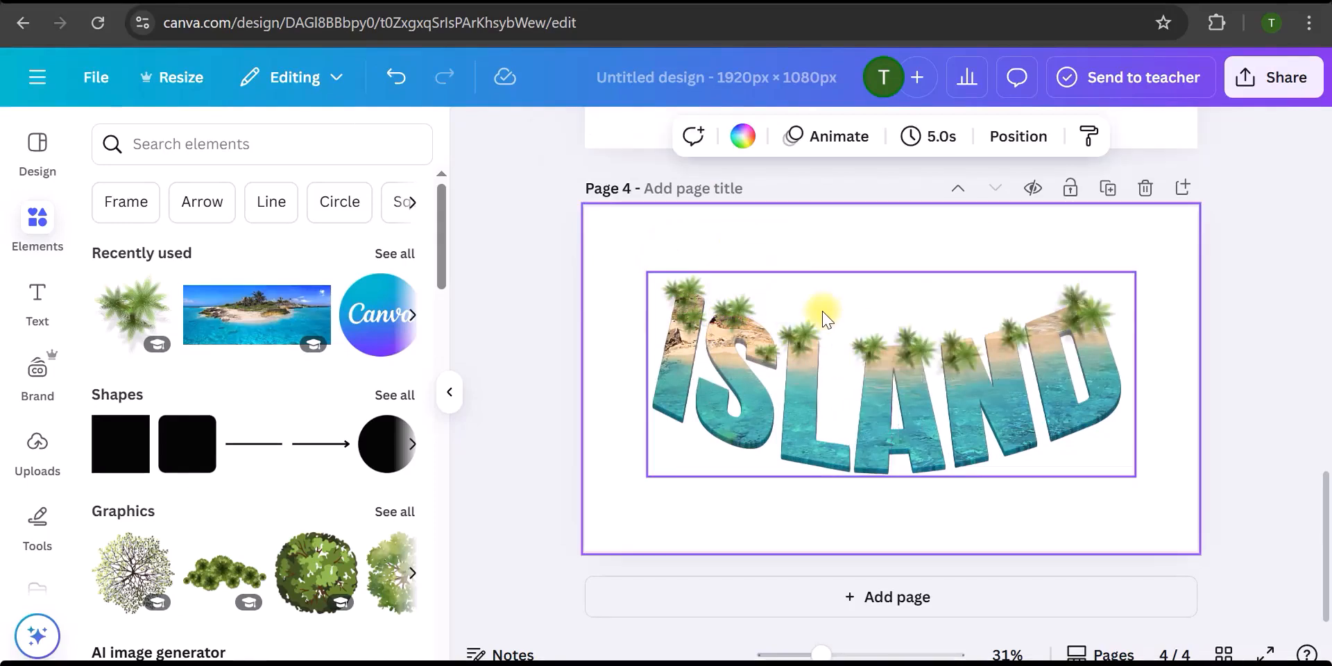
# Download the ISLAND design with palms on page 4 as a PNG image.
pyautogui.click(1258, 80)
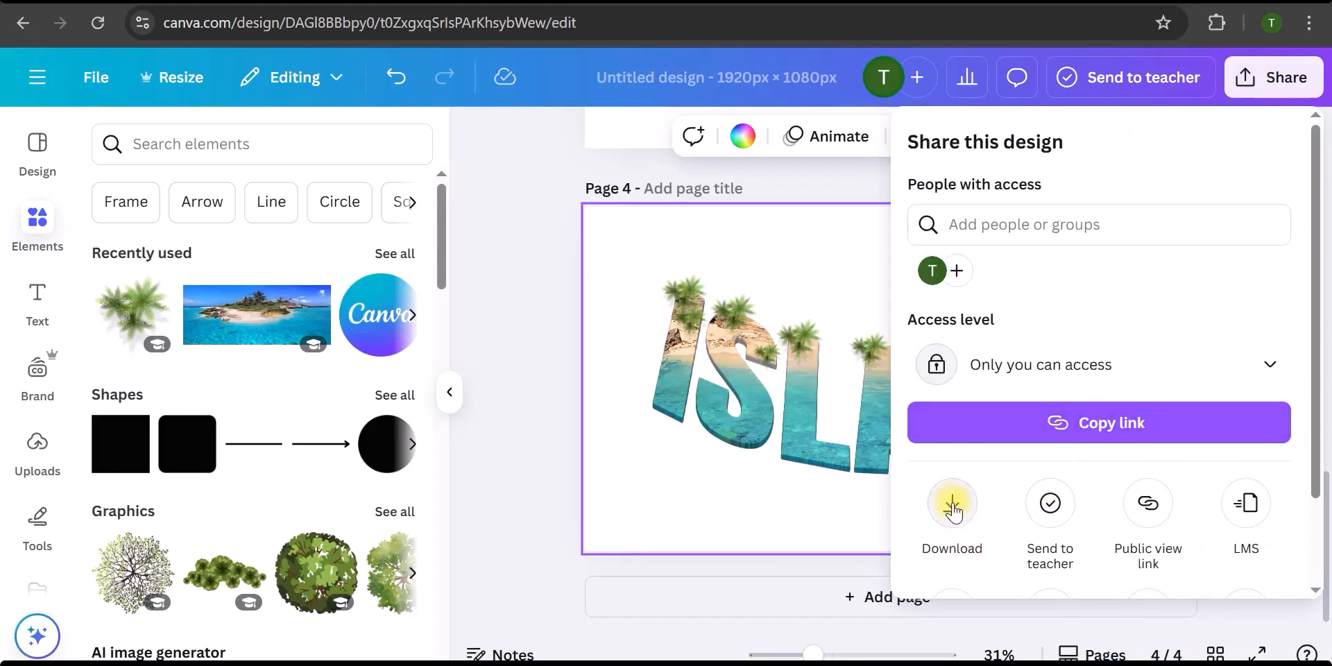
pyautogui.click(952, 506)
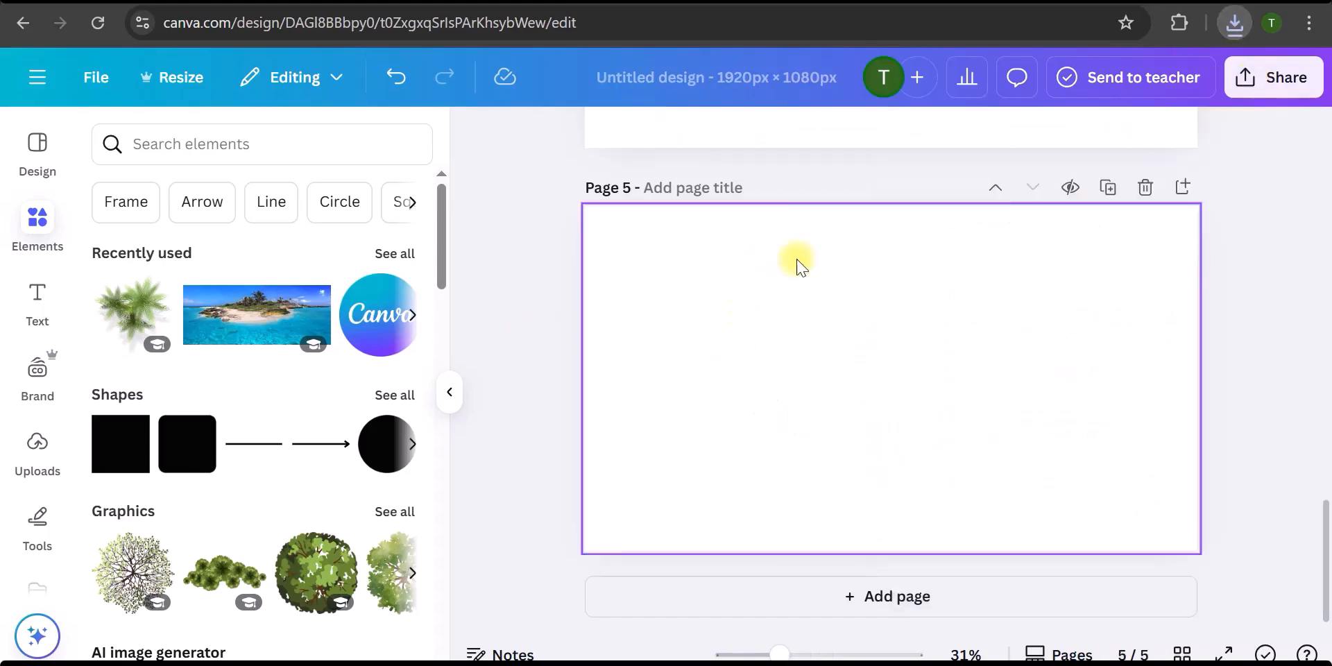
# Place the downloaded file Untitled design (13).png on the blank page 5.
pyautogui.scroll(3, 798, 265)
pyautogui.scroll(-1, 923, 486)
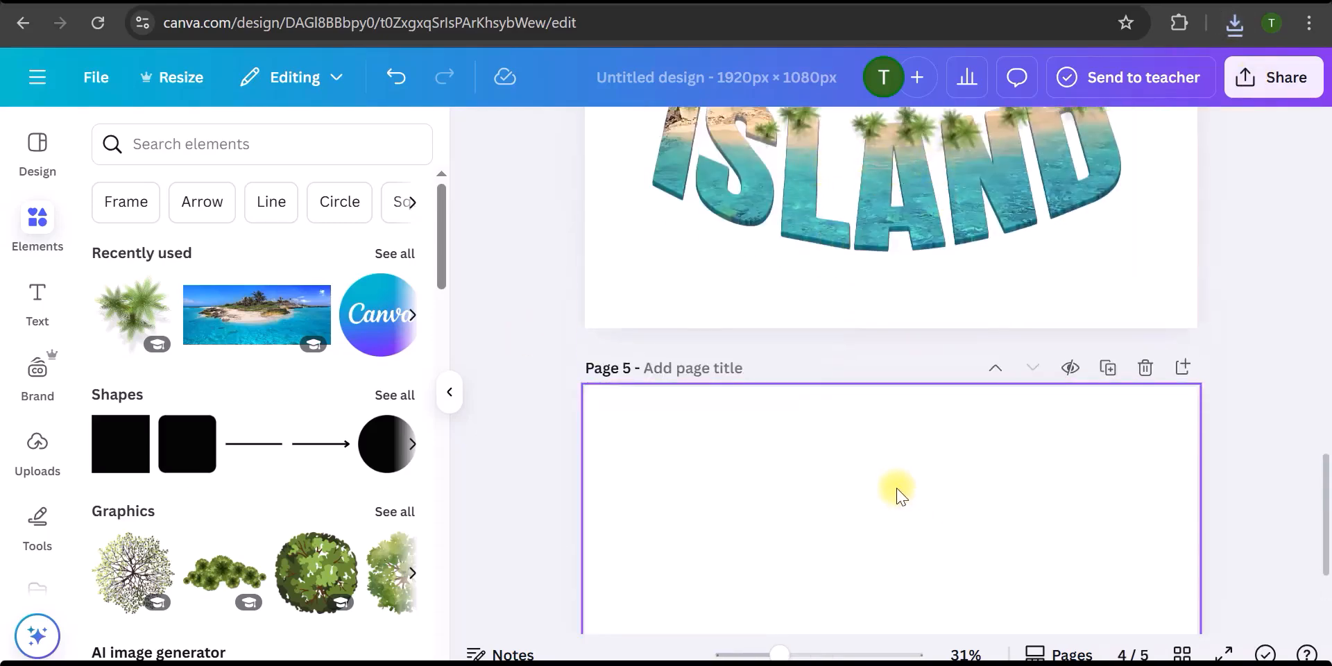
pyautogui.scroll(-2, 900, 495)
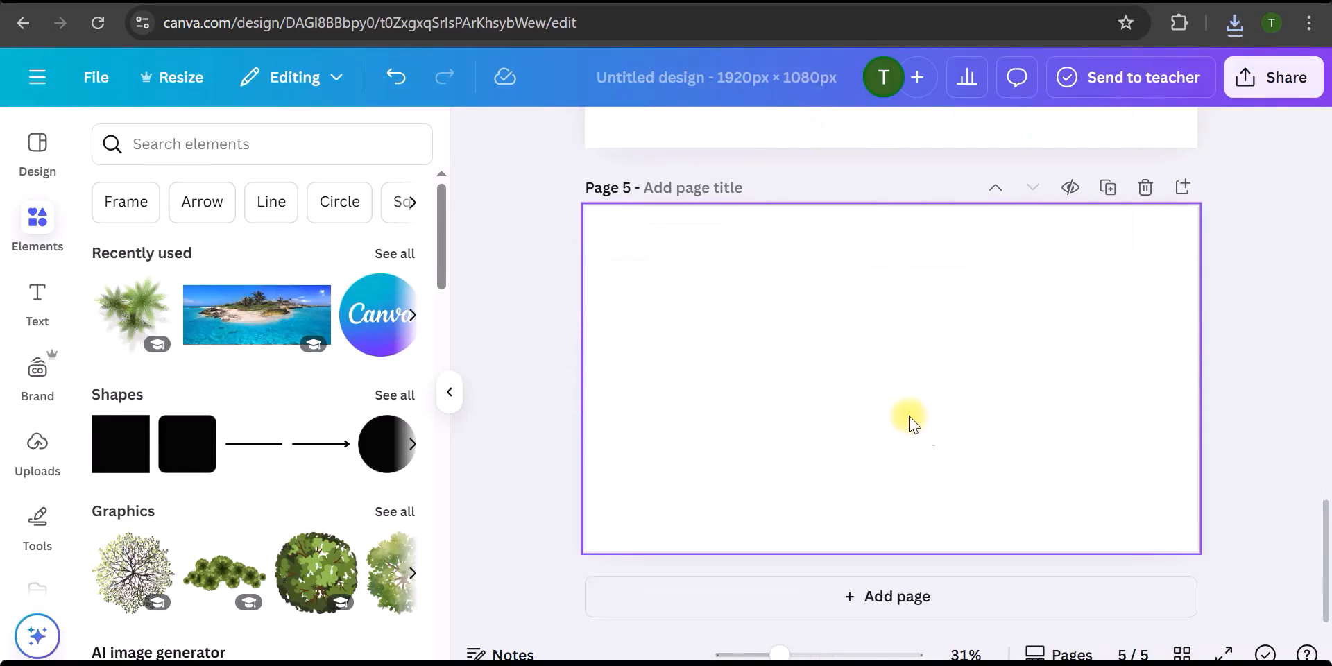
pyautogui.click(1234, 27)
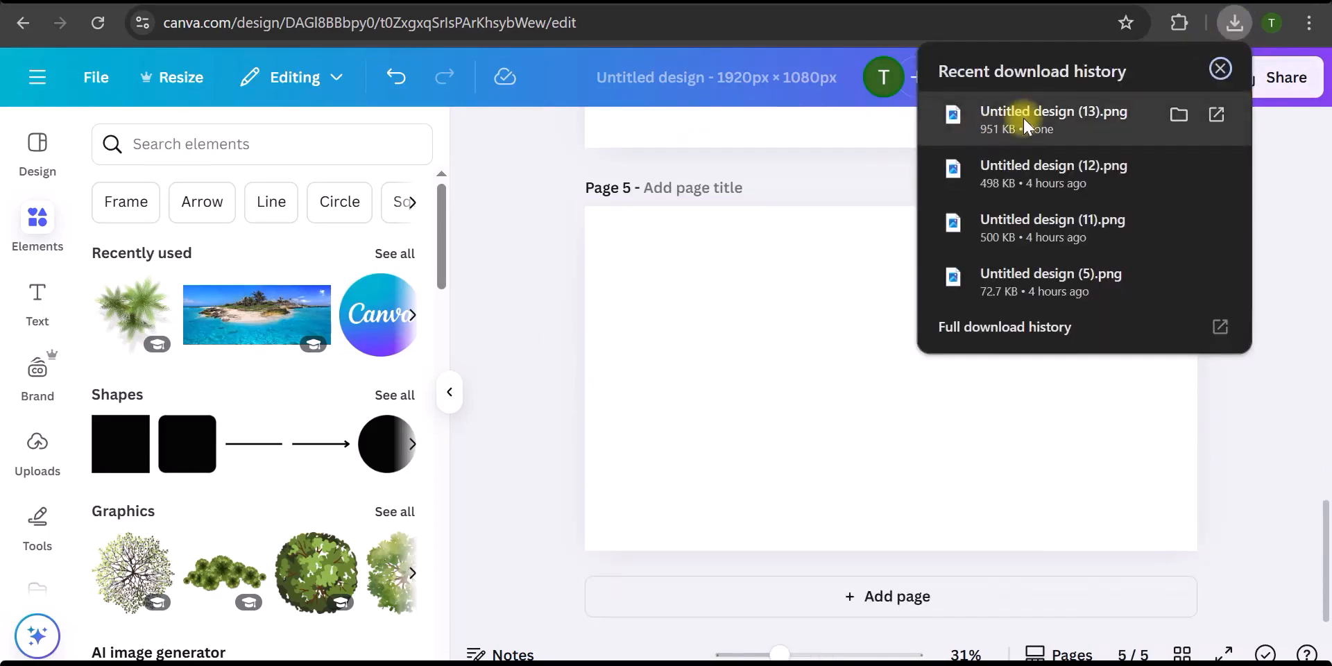
pyautogui.moveTo(1023, 115); pyautogui.dragTo(836, 389)
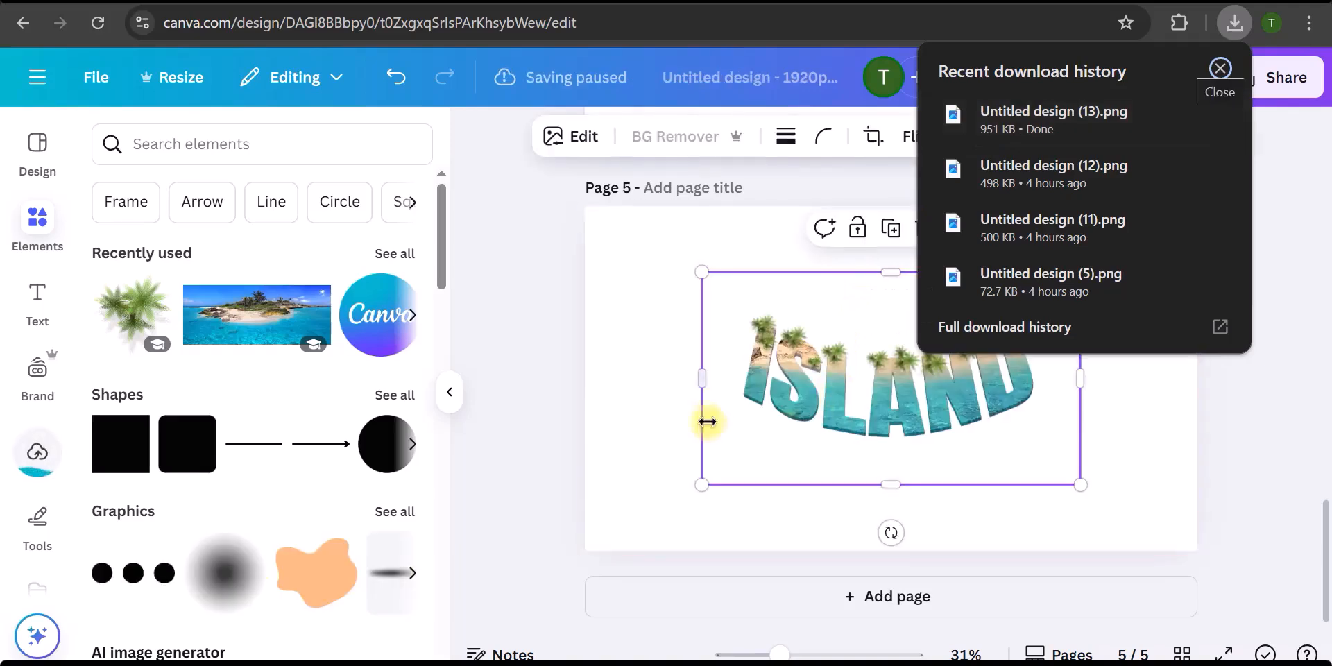
# Crop the empty margins off the ISLAND image on page 5 and enlarge it, centred, to nearly fill the page width.
pyautogui.moveTo(704, 482); pyautogui.dragTo(628, 524)
pyautogui.moveTo(637, 396); pyautogui.dragTo(681, 394)
pyautogui.moveTo(882, 521); pyautogui.dragTo(891, 475)
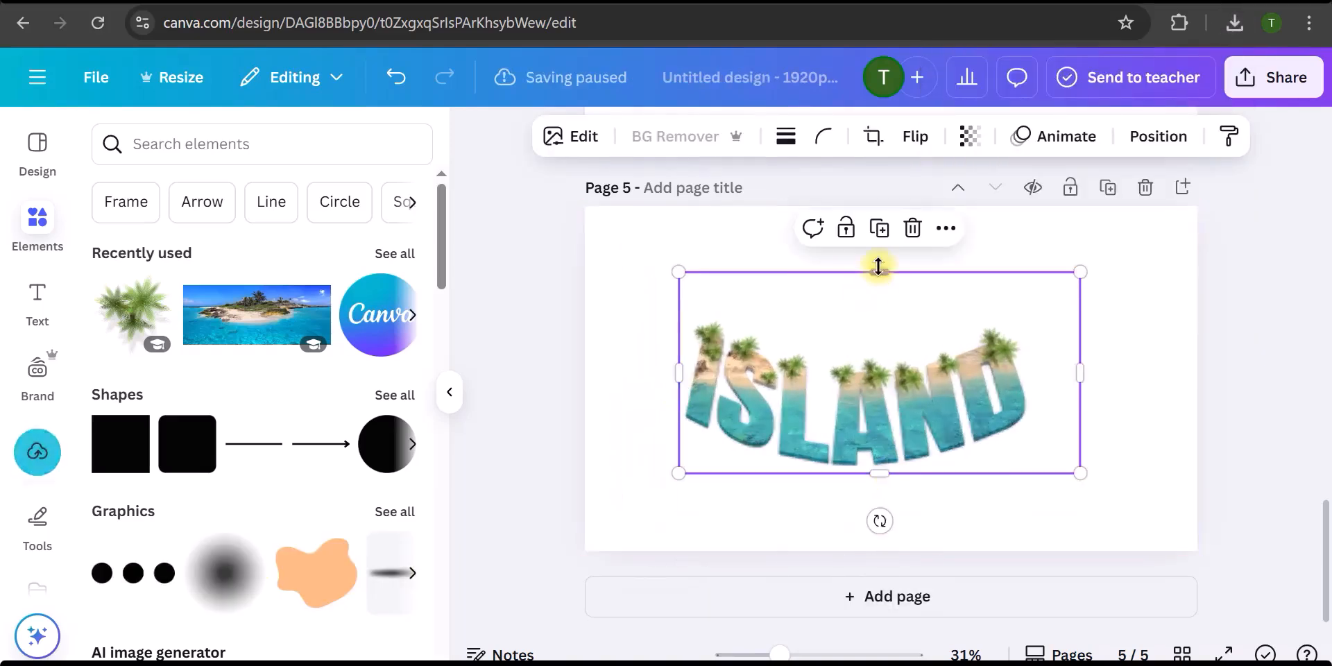
pyautogui.moveTo(879, 272); pyautogui.dragTo(882, 324)
pyautogui.moveTo(1080, 386); pyautogui.dragTo(1040, 395)
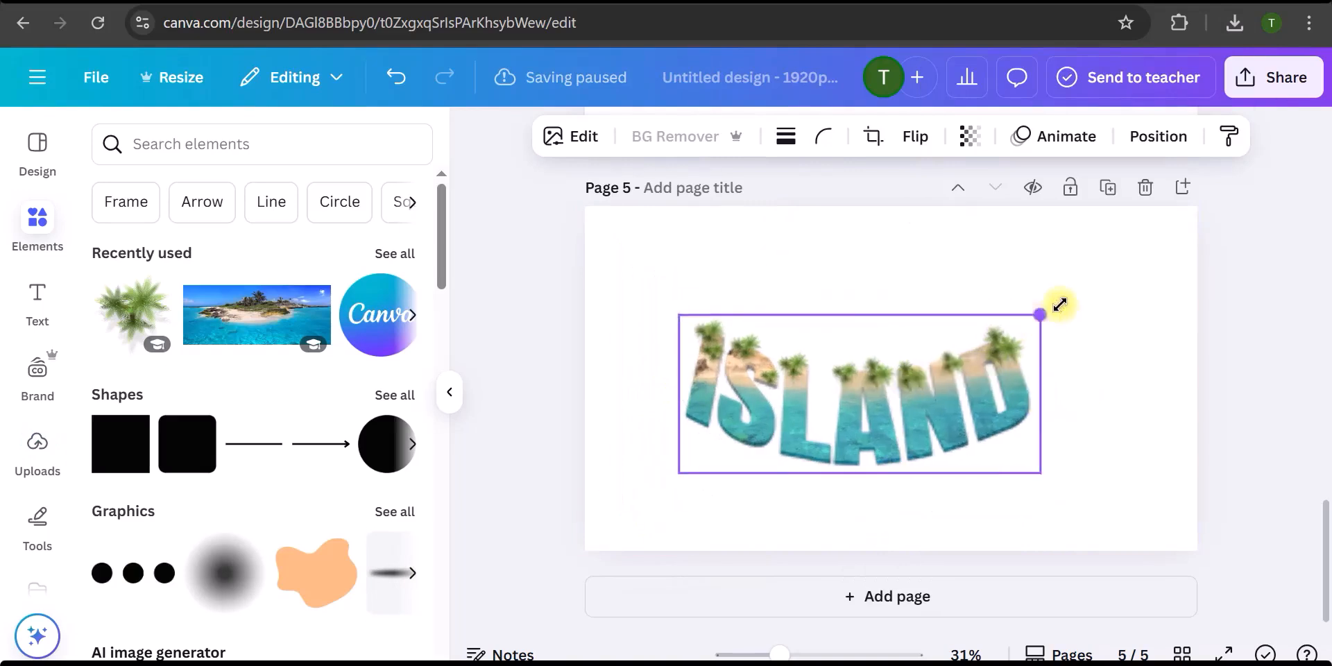
pyautogui.moveTo(1052, 306); pyautogui.dragTo(1173, 257)
pyautogui.moveTo(976, 386); pyautogui.dragTo(951, 384)
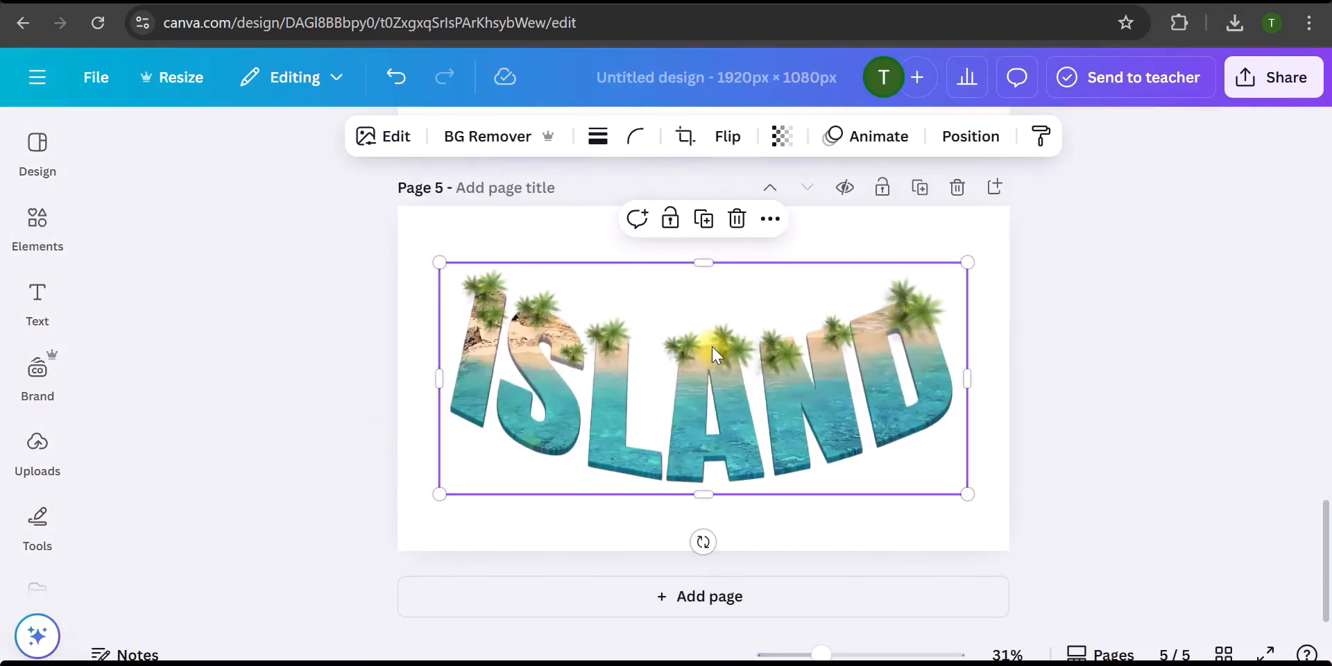
# Duplicate the ISLAND image on page 5 and offset the copy slightly above the original.
pyautogui.click(704, 218)
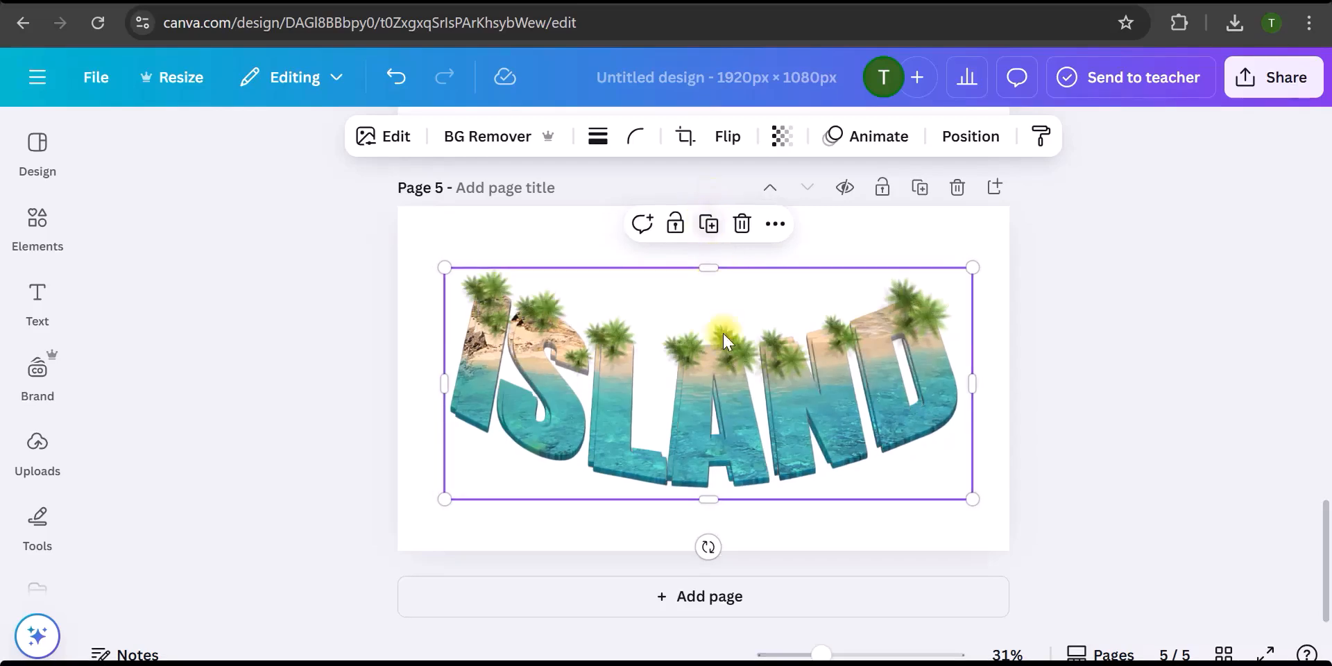
pyautogui.moveTo(732, 397); pyautogui.dragTo(729, 393)
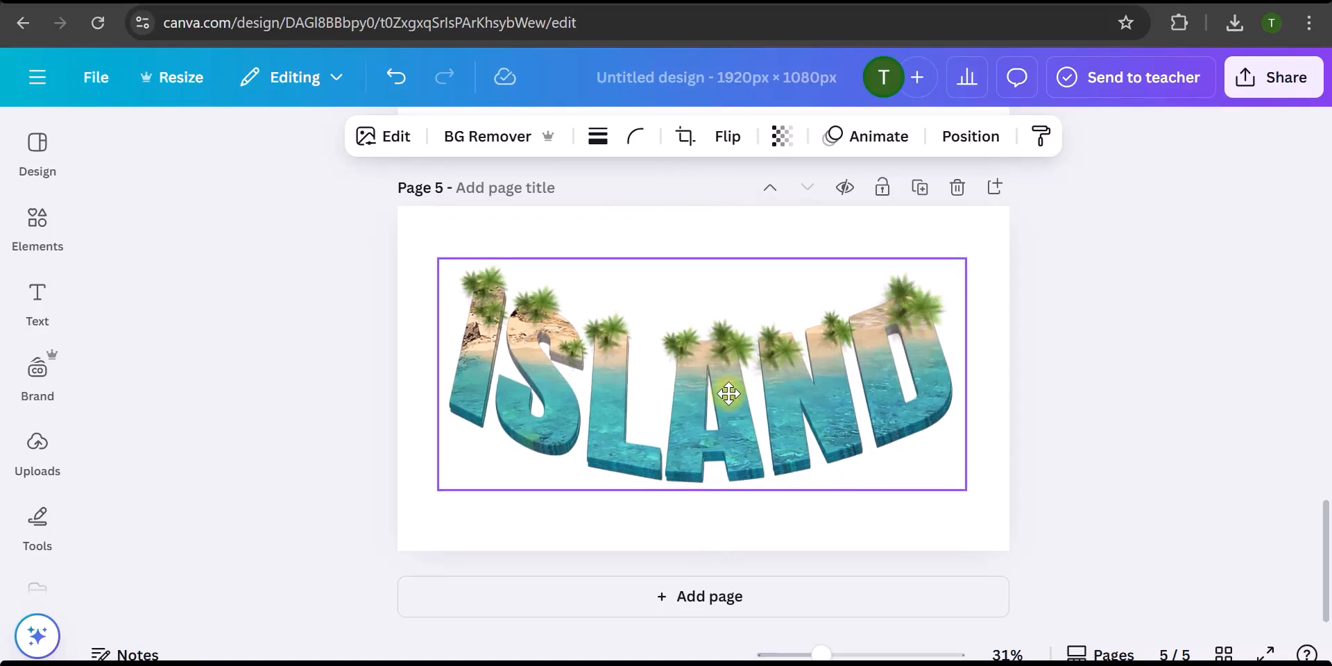
pyautogui.moveTo(729, 394); pyautogui.dragTo(729, 394)
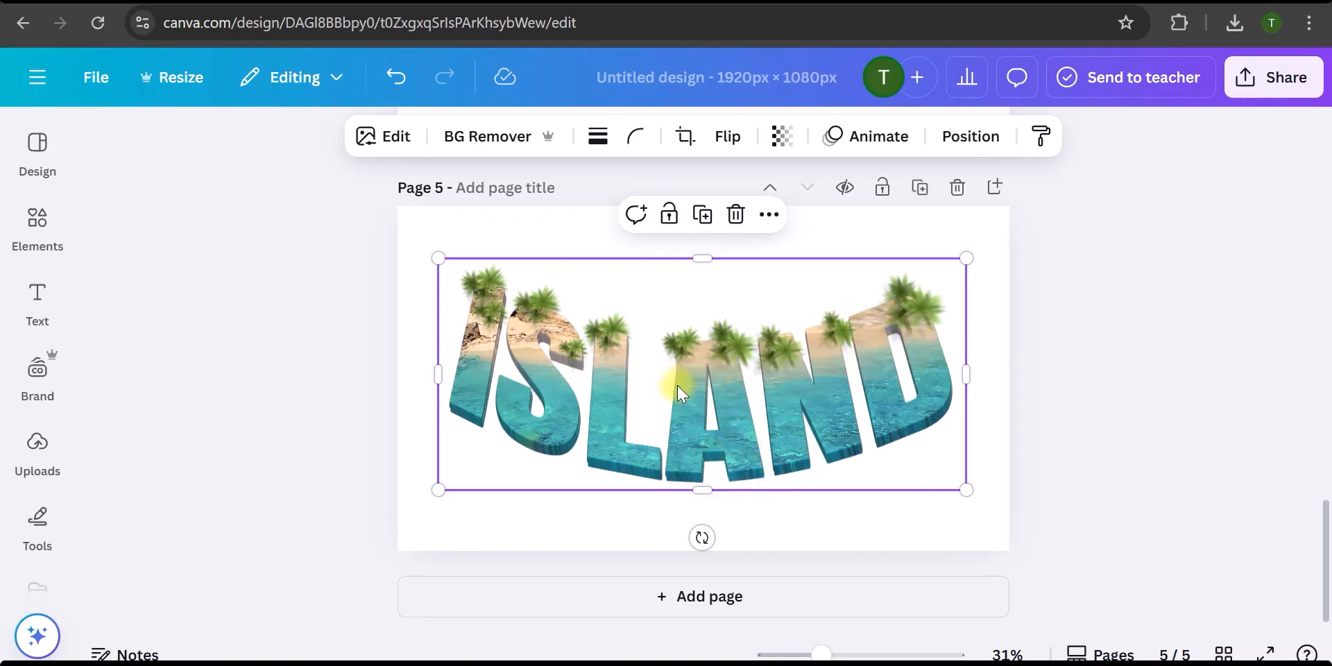
# Show the layers, select the lower ISLAND image and set its transparency to 61 so it acts as a soft shadow.
pyautogui.rightClick(722, 373)
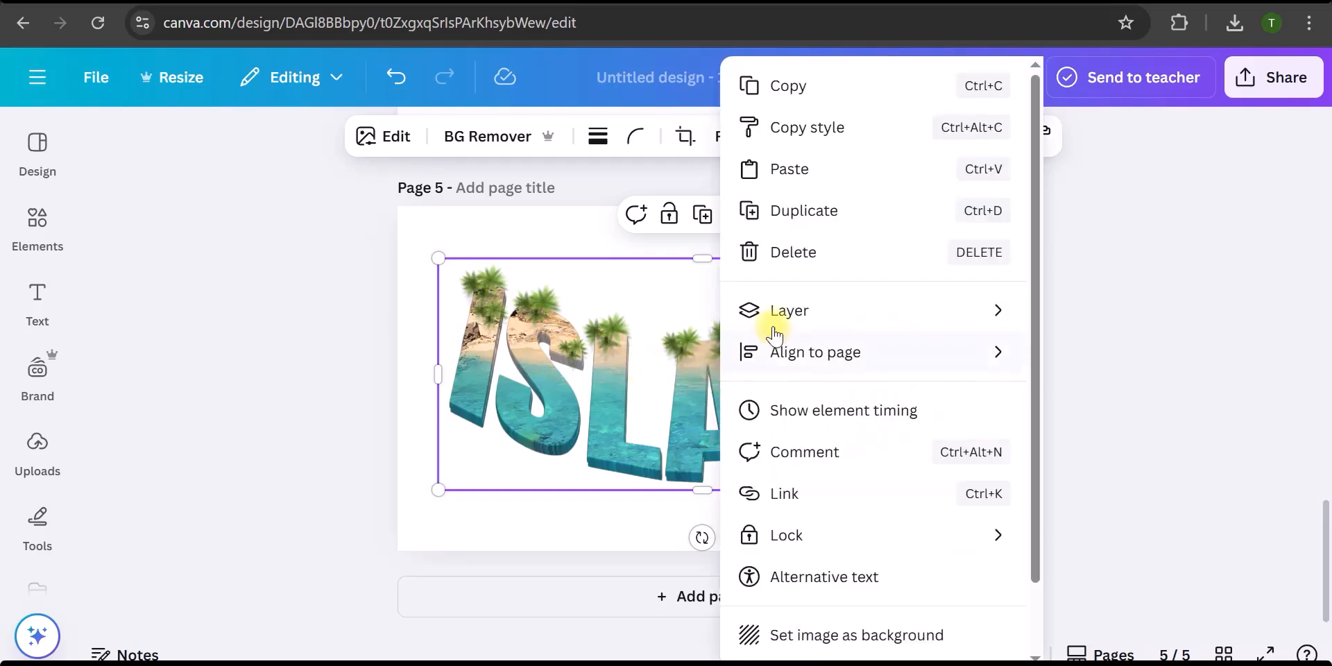
pyautogui.moveTo(775, 312)
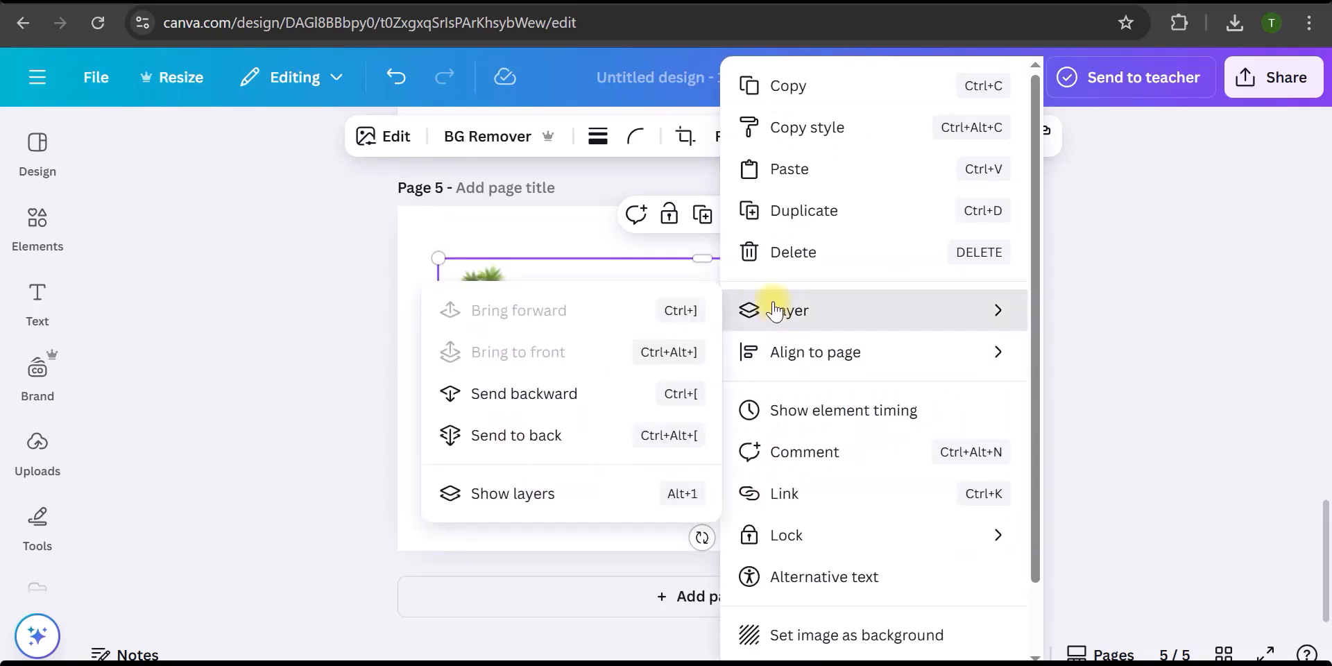
pyautogui.click(548, 495)
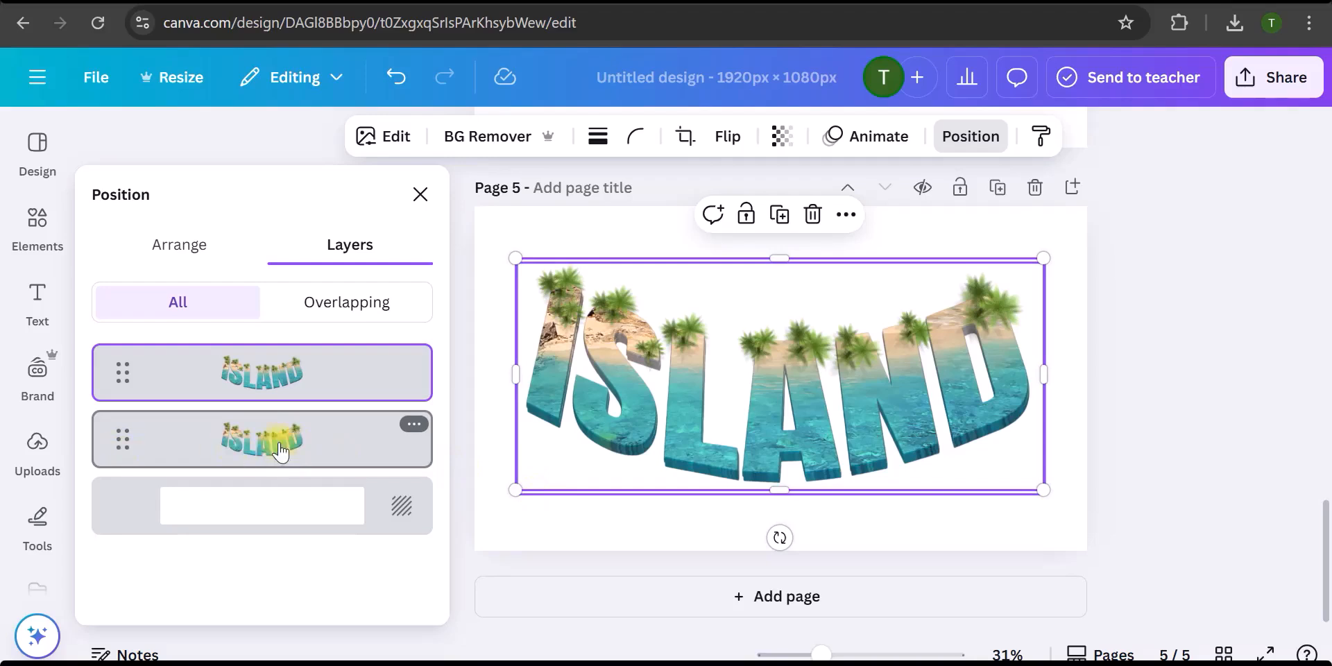
pyautogui.click(226, 442)
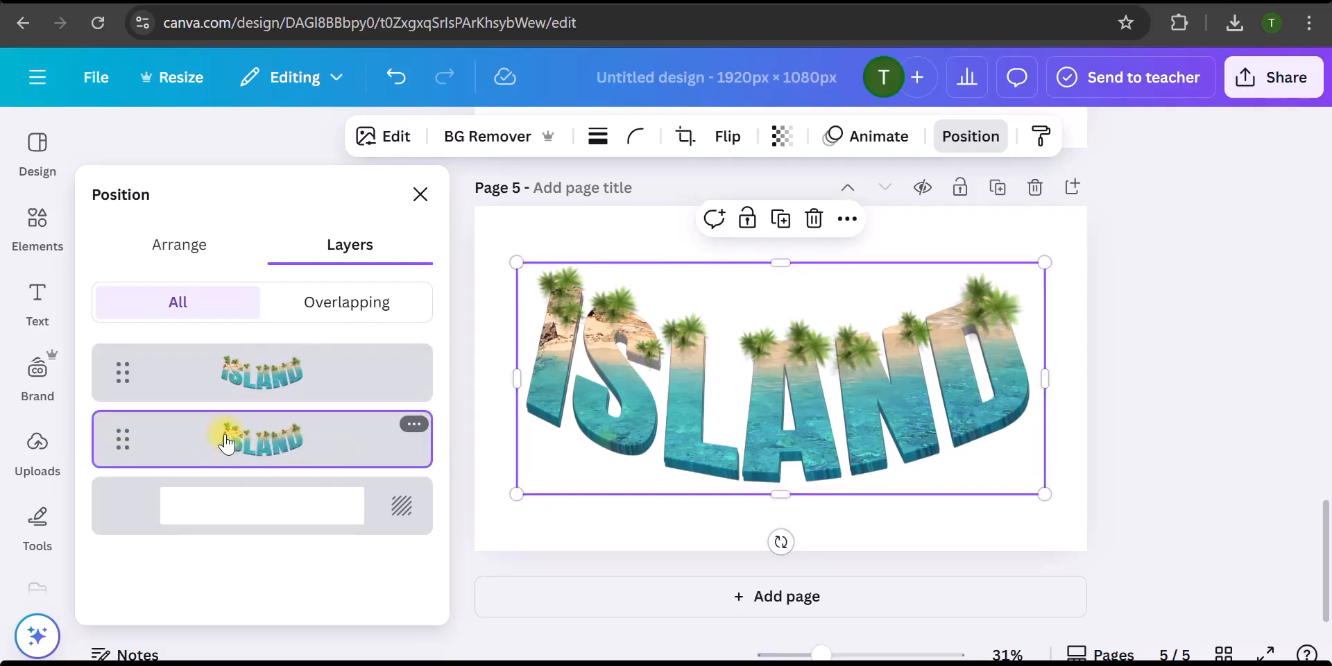
pyautogui.click(781, 137)
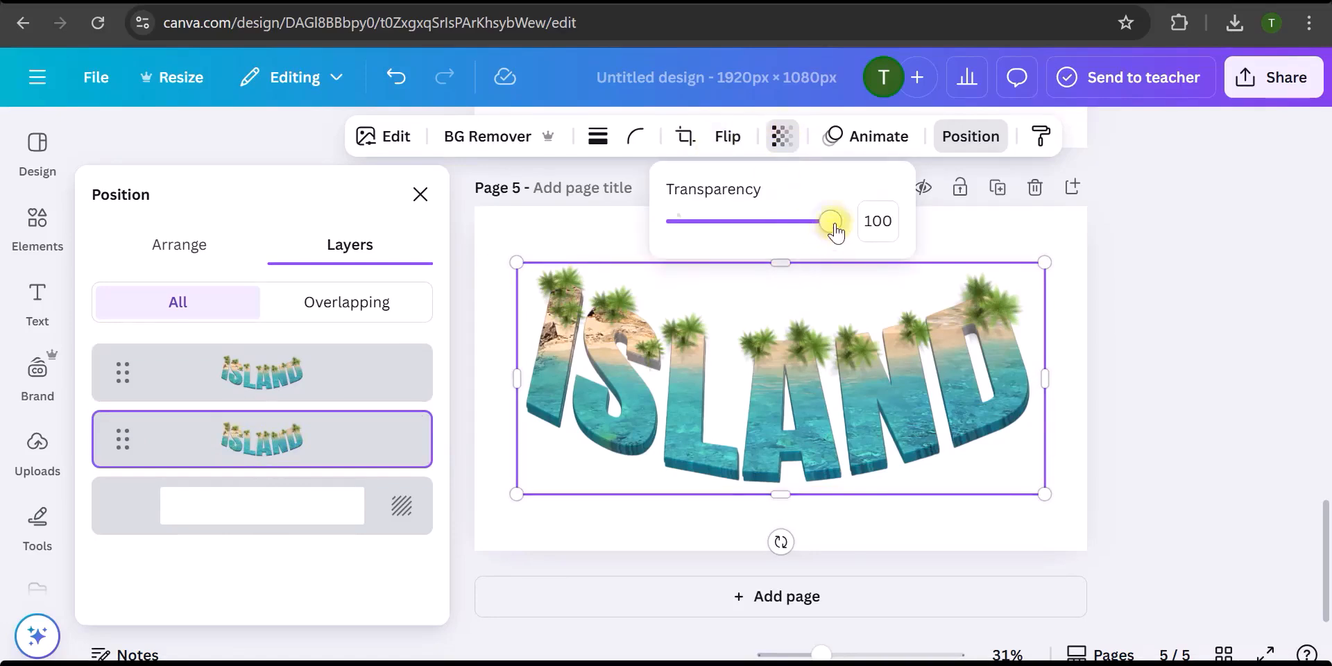
pyautogui.moveTo(837, 223); pyautogui.dragTo(771, 236)
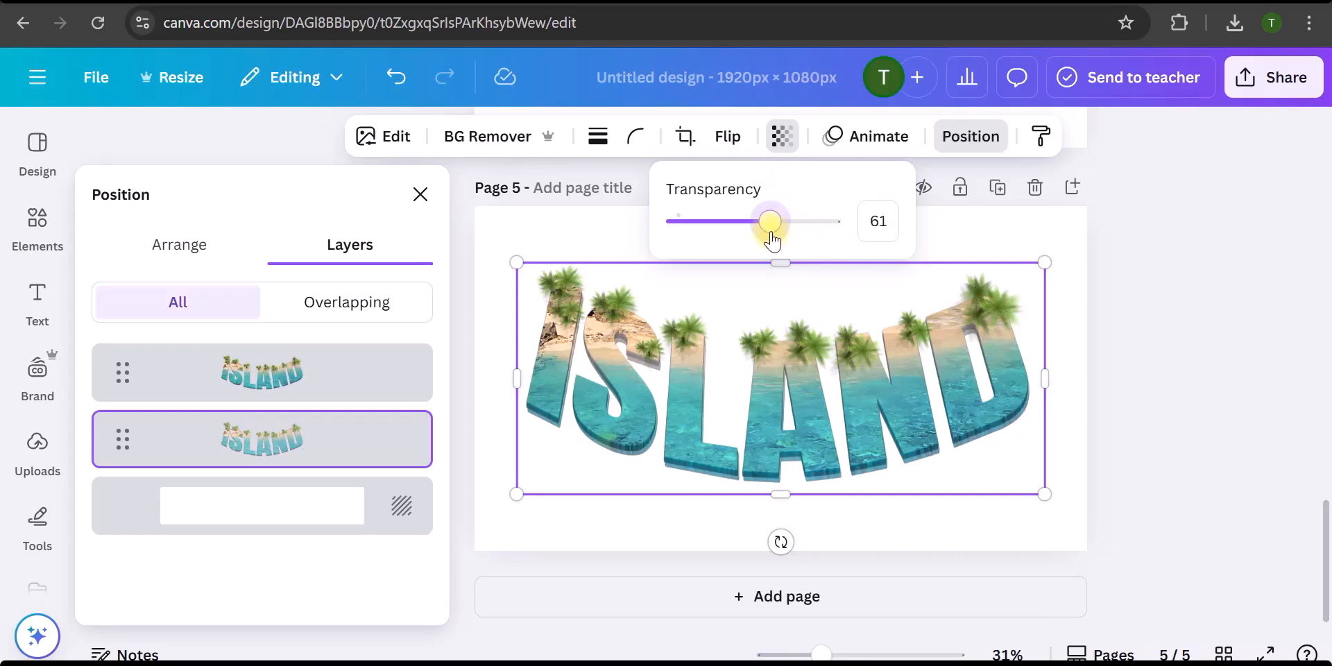
pyautogui.click(699, 286)
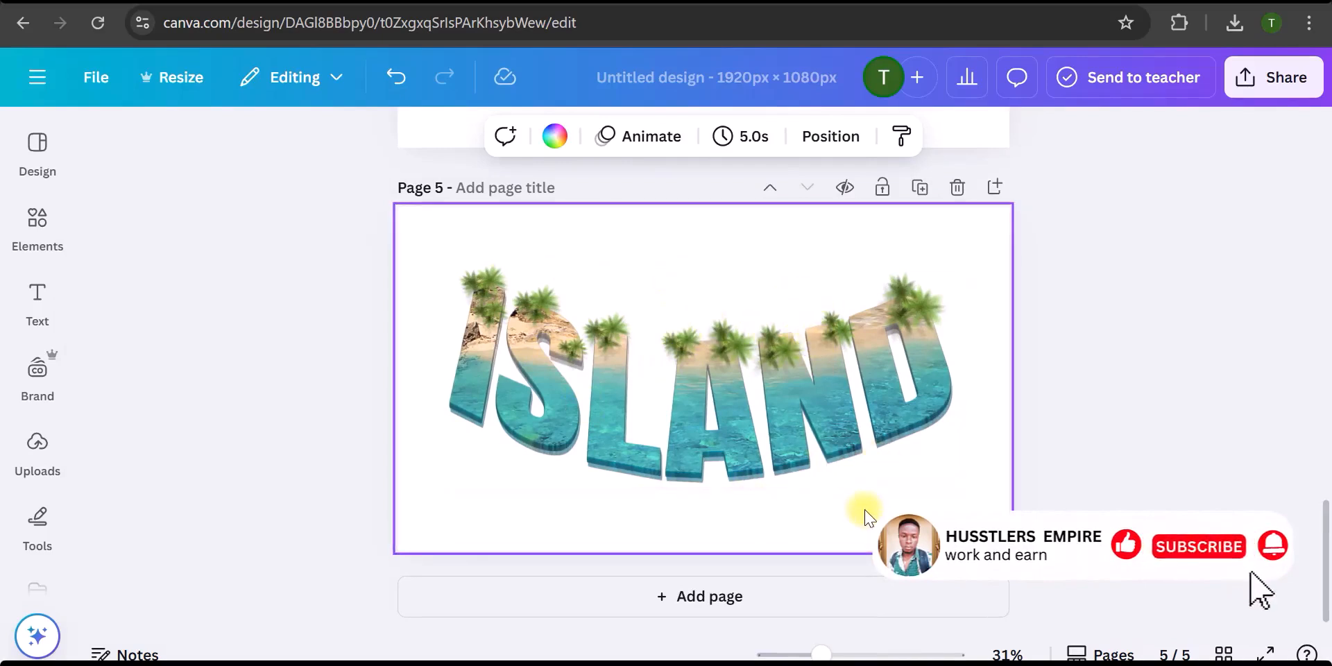
pyautogui.click(711, 352)
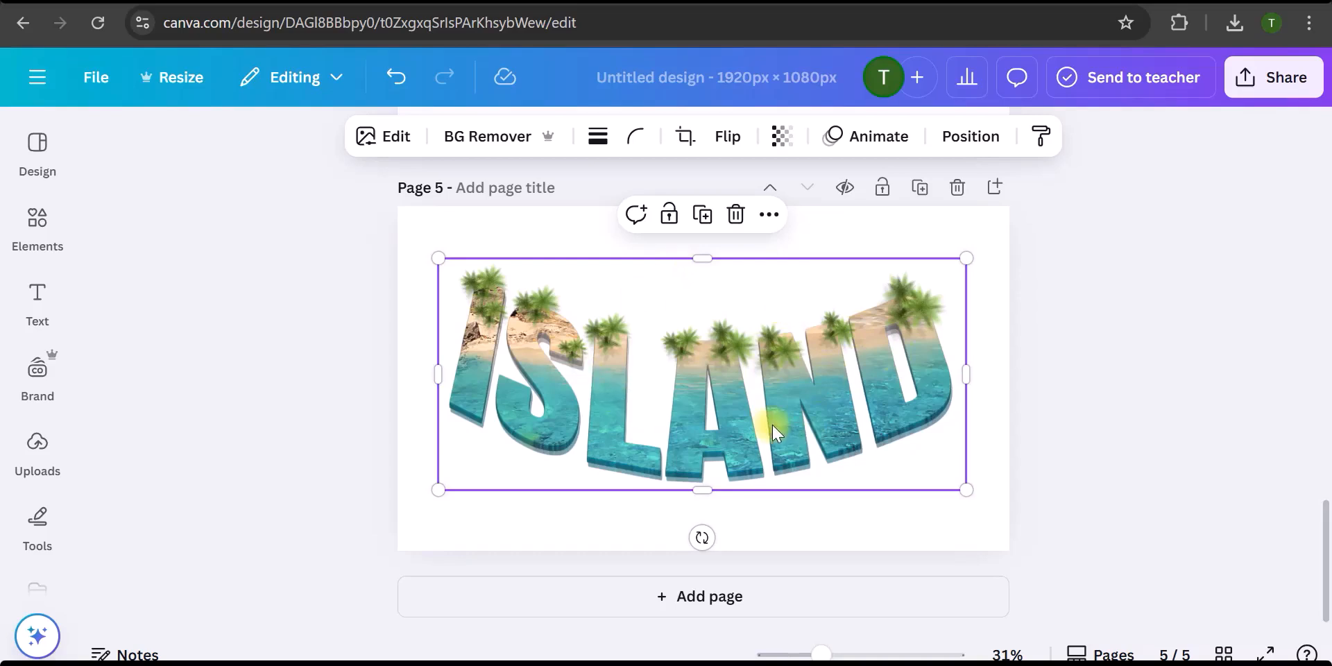
pyautogui.click(622, 521)
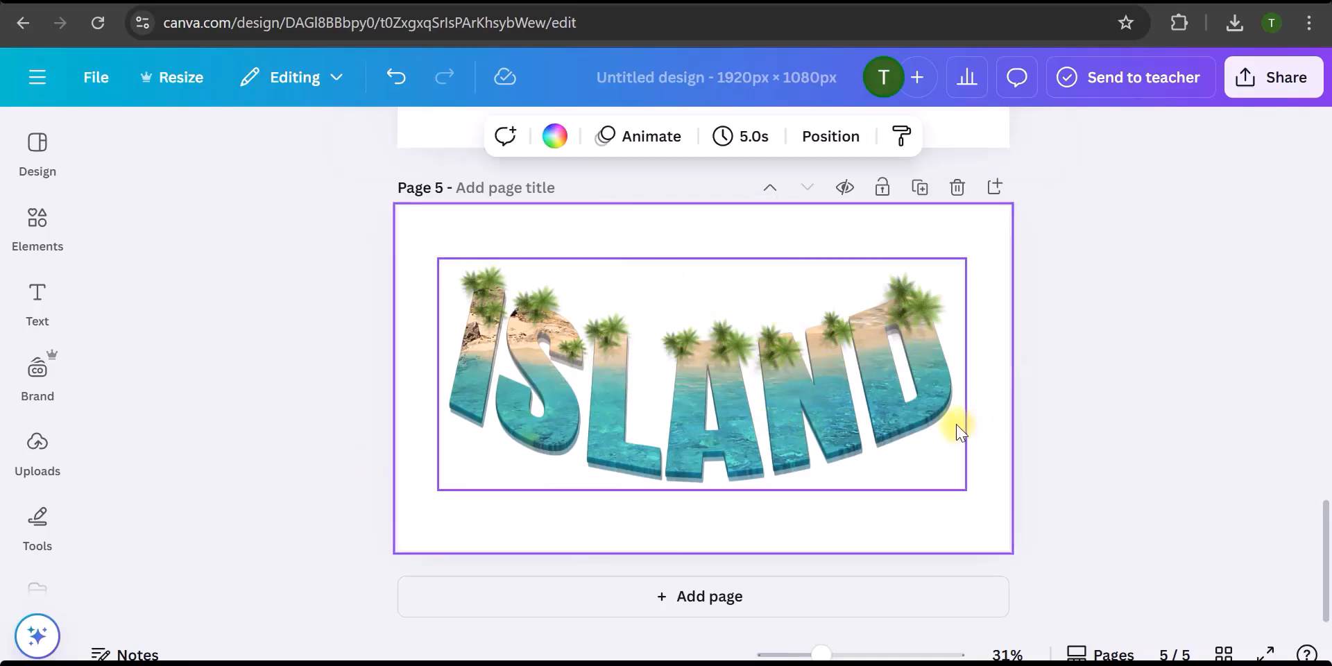